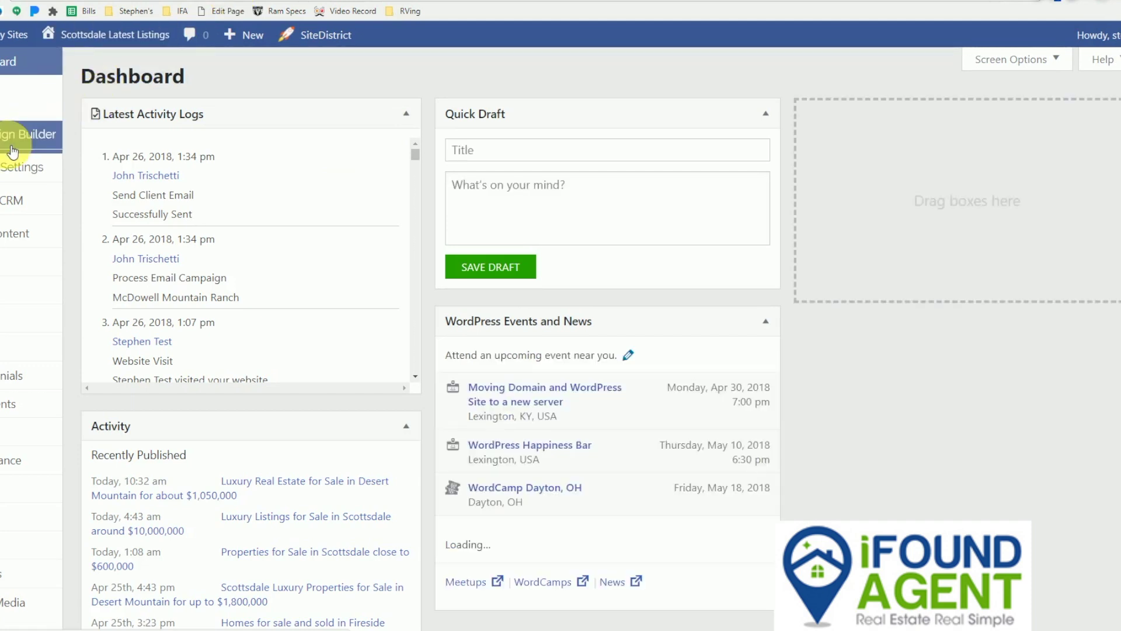
Open the Campaign Builder and assign the existing demo contact to the new campaign.
click(12, 147)
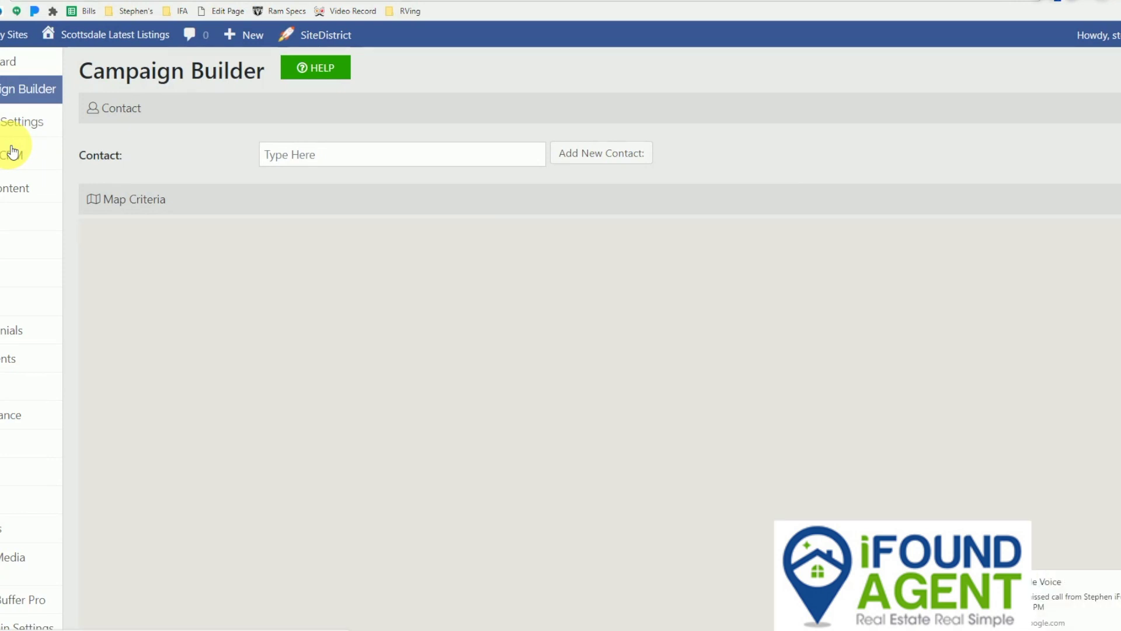
click(350, 159)
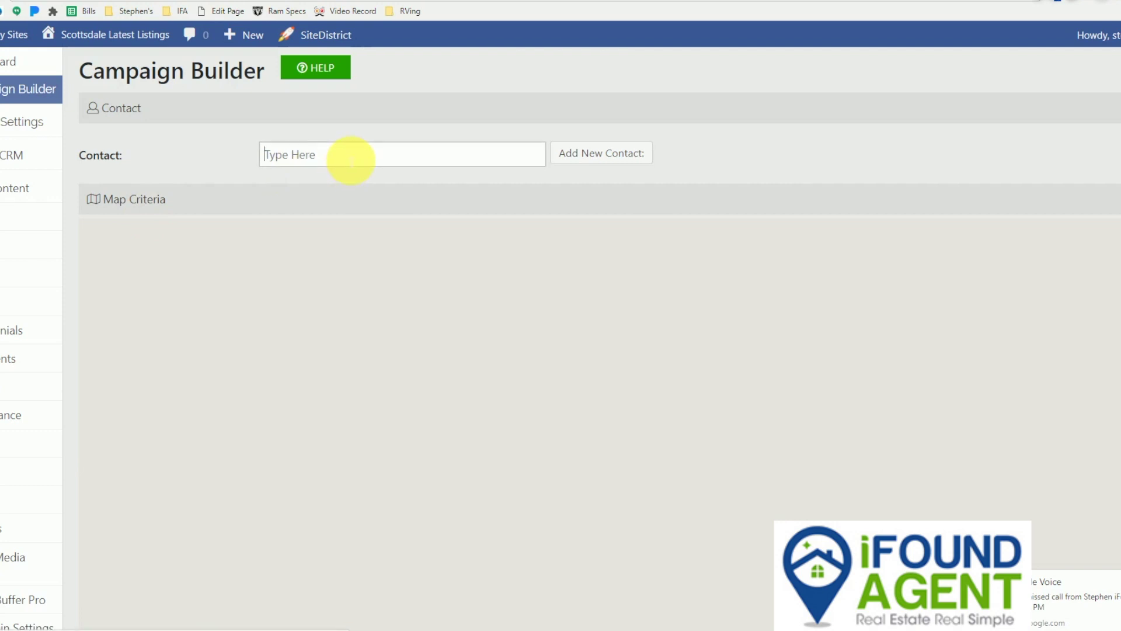
text(s)
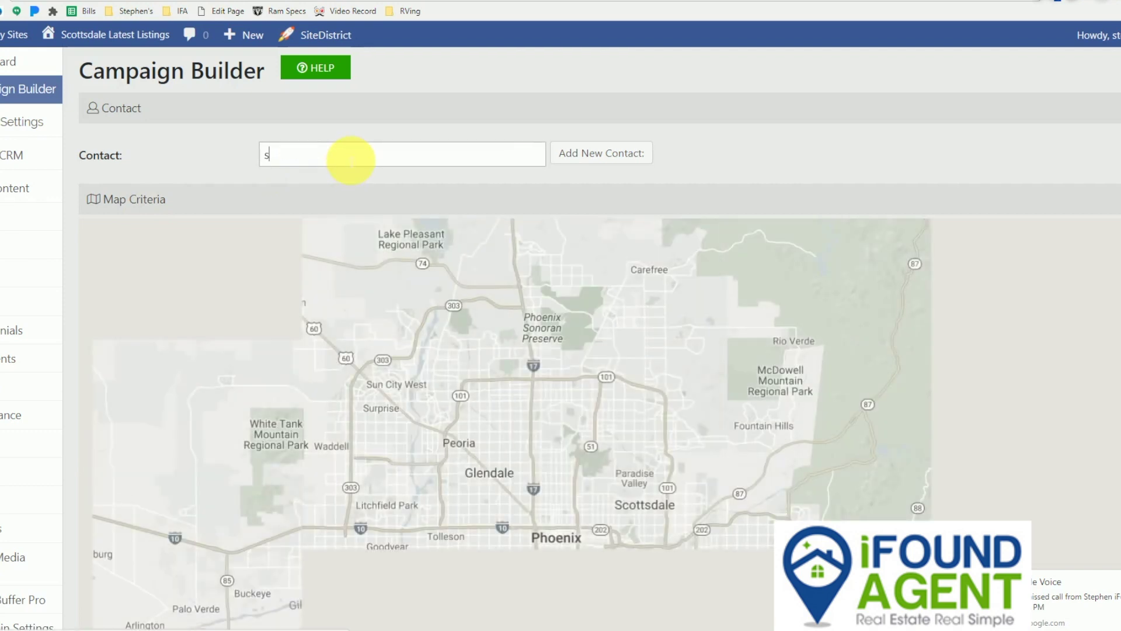
text(tephen)
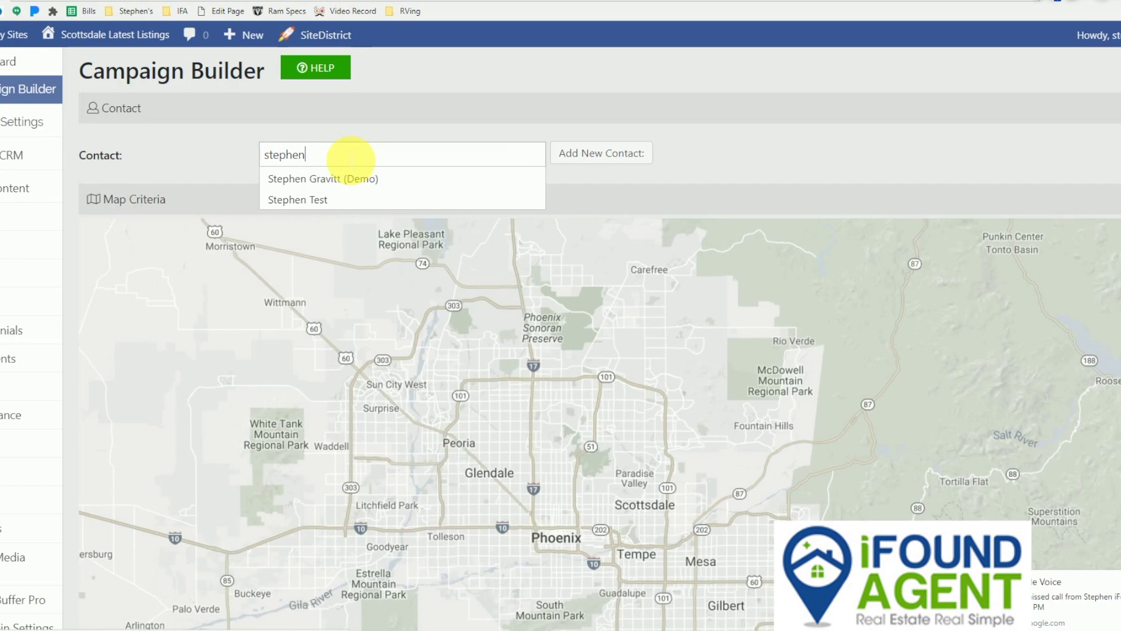
click(346, 179)
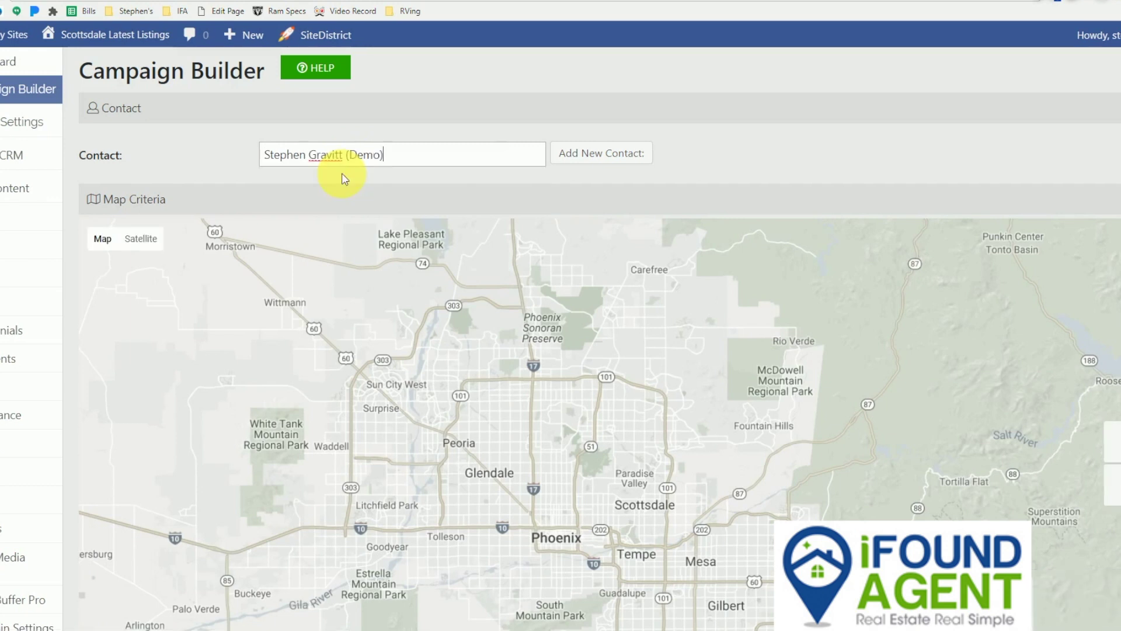
scroll(342, 172, down, 1)
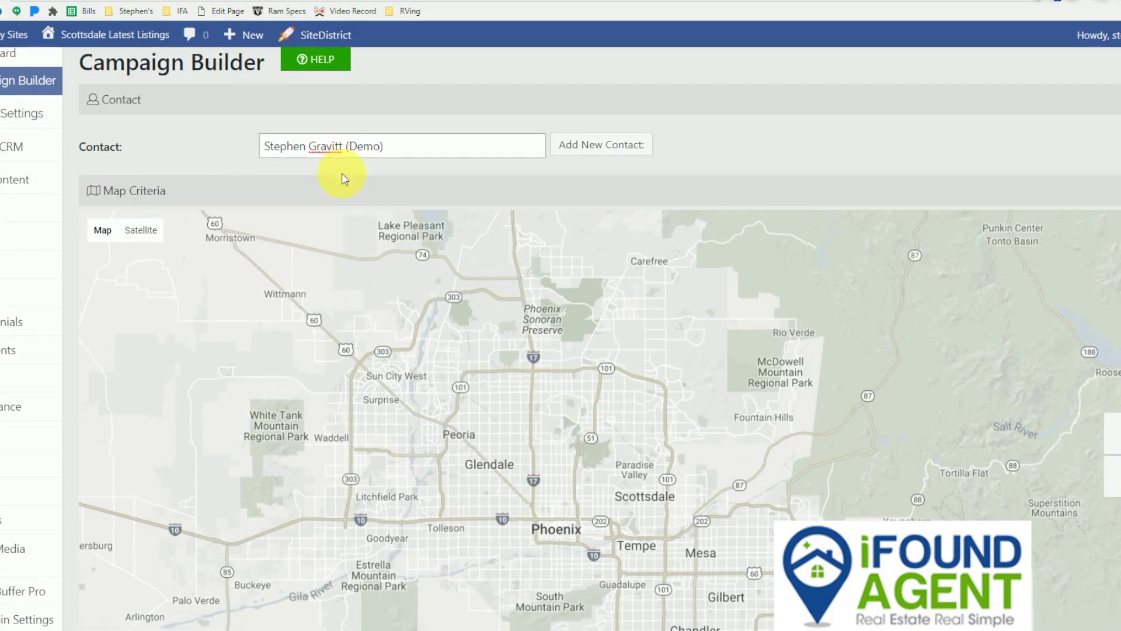
triple_click(395, 81)
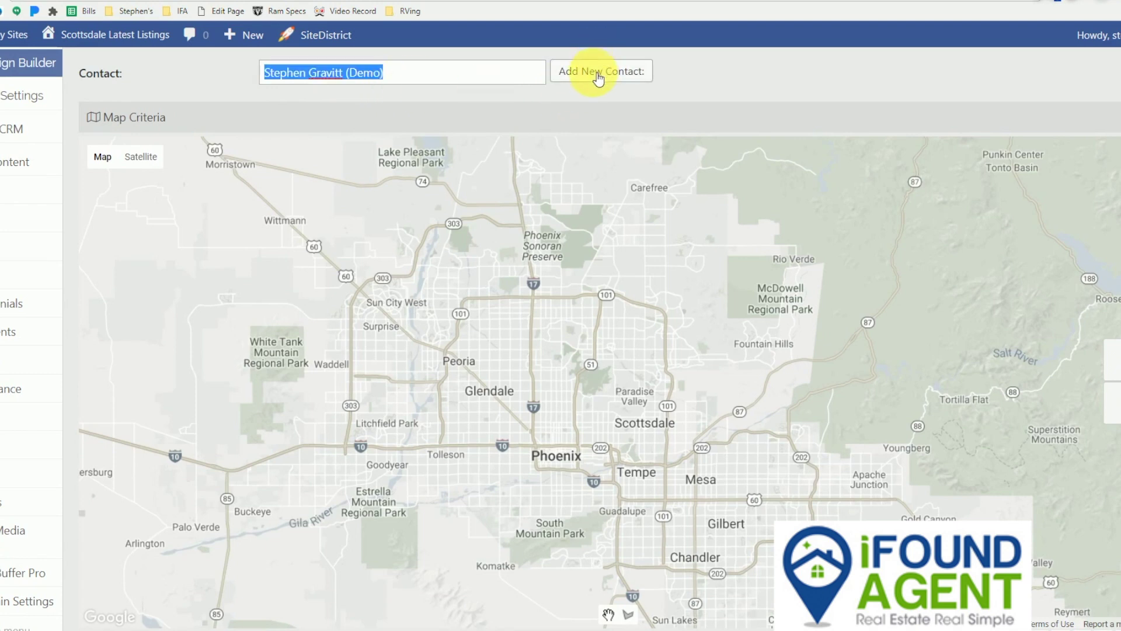
click(396, 71)
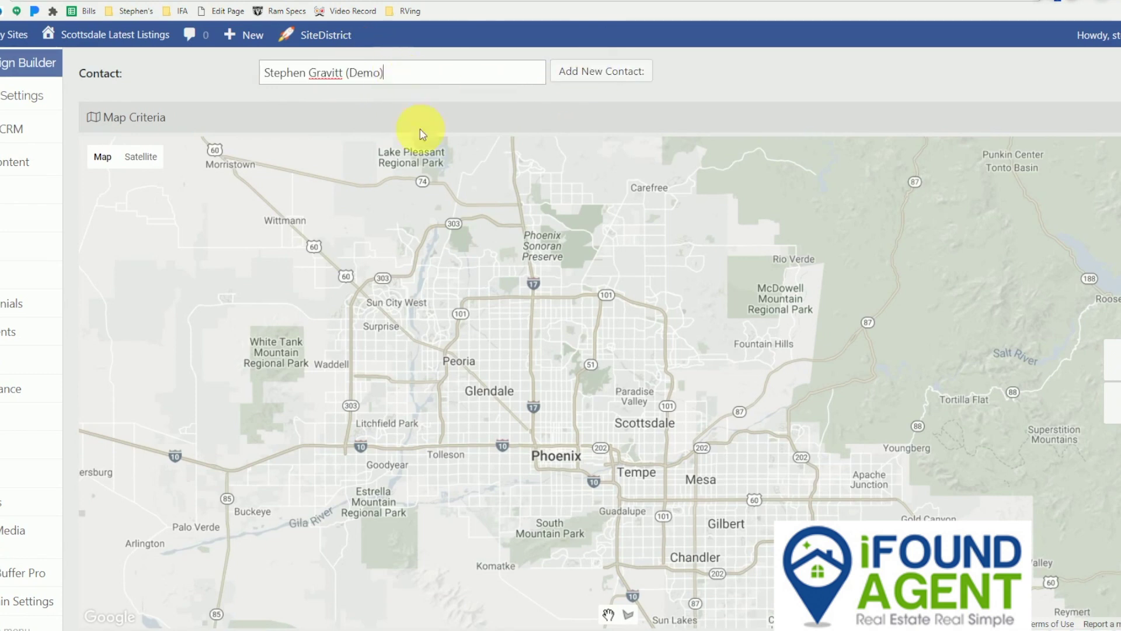
Expand the additional search criteria beneath the map.
scroll(424, 161, down, 1)
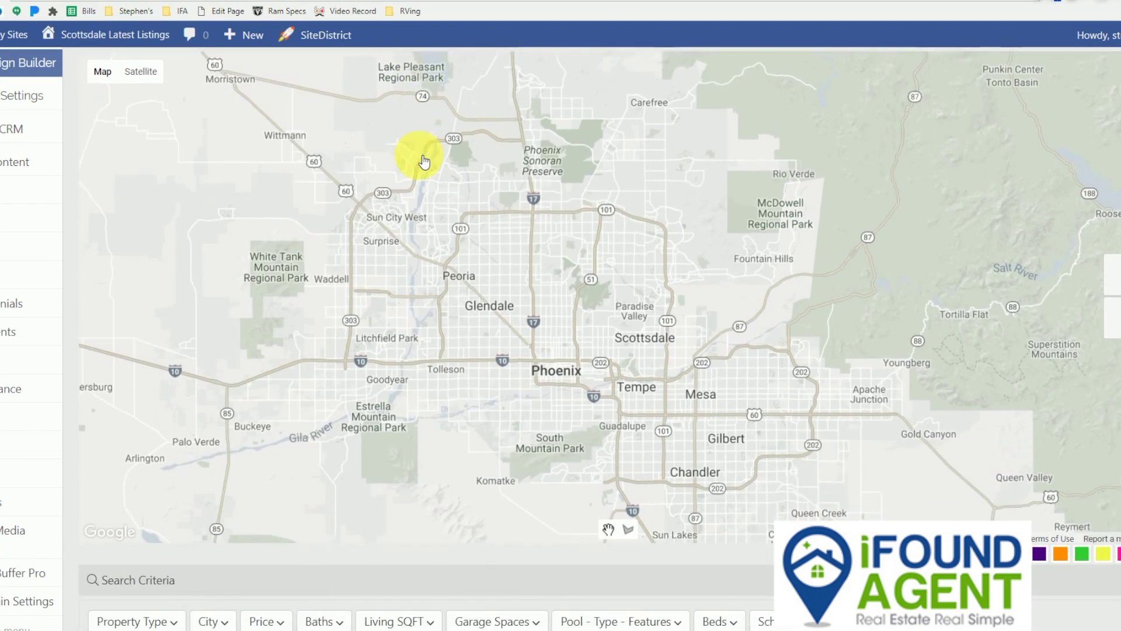
scroll(422, 161, down, 2)
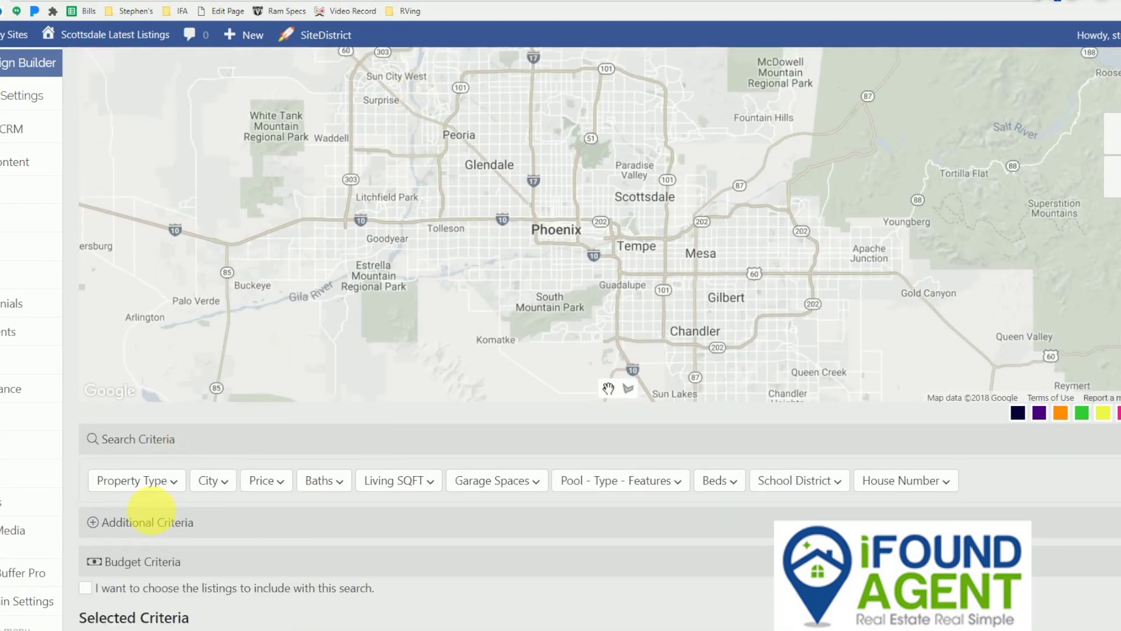
click(156, 526)
scroll(313, 453, down, 2)
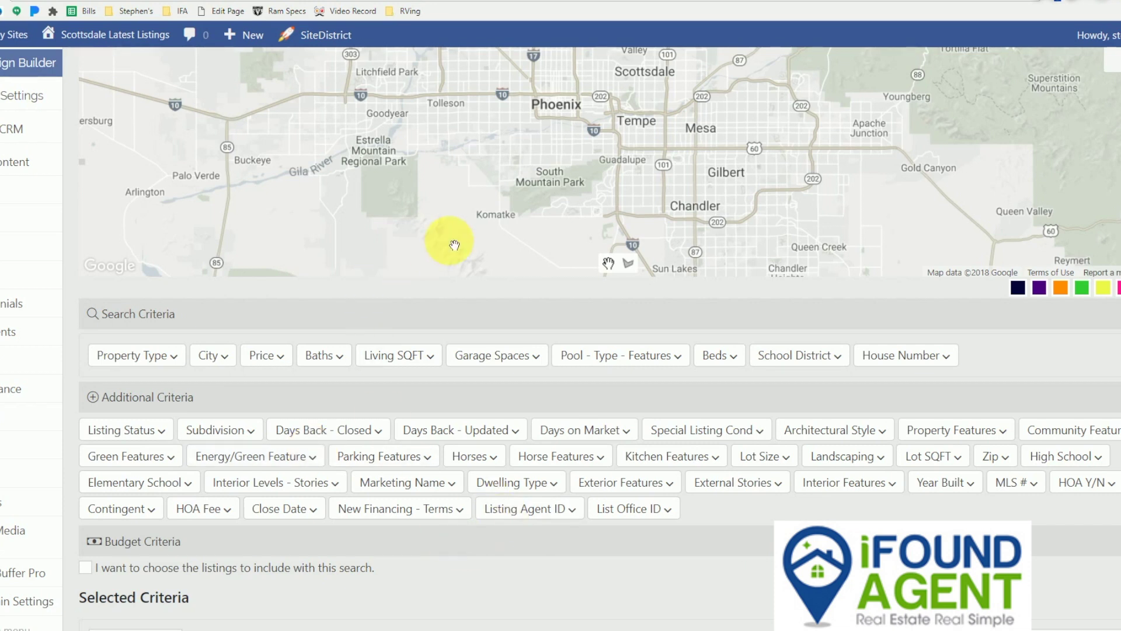
Draw a closed triangular polygon around Glendale on the map as a search area.
scroll(454, 245, up, 1)
scroll(453, 243, up, 4)
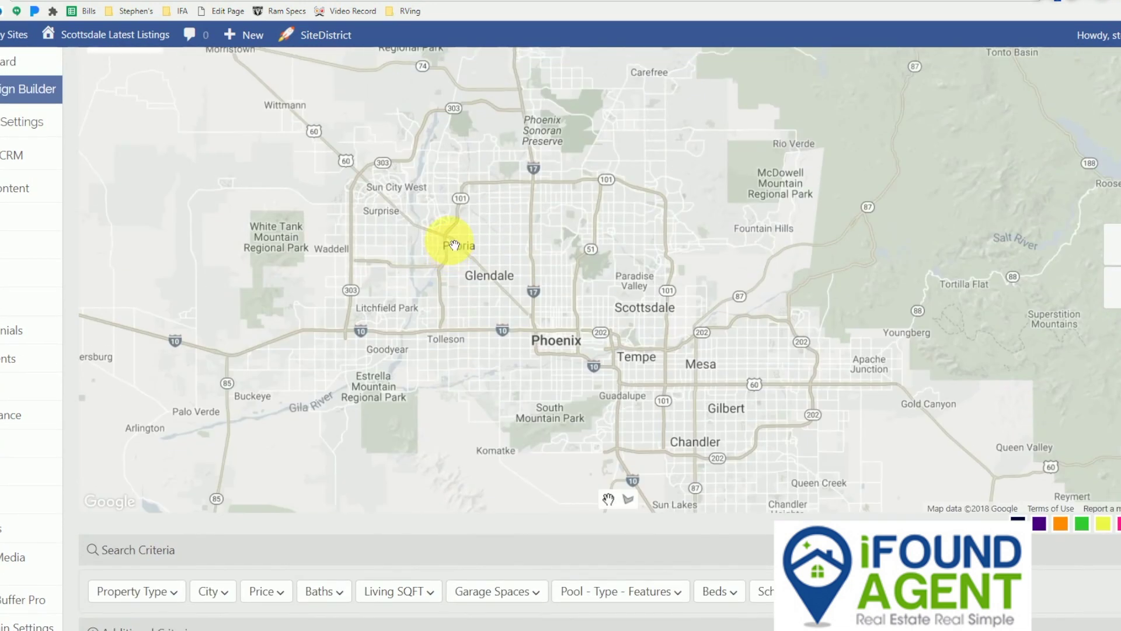
click(629, 500)
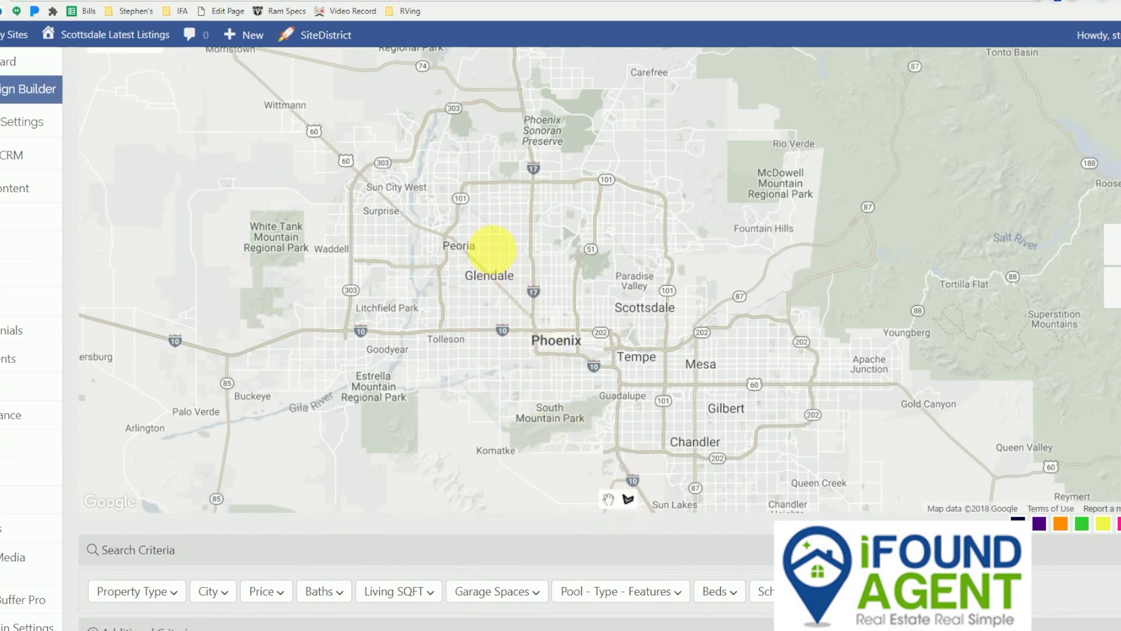
click(491, 250)
click(453, 304)
click(519, 306)
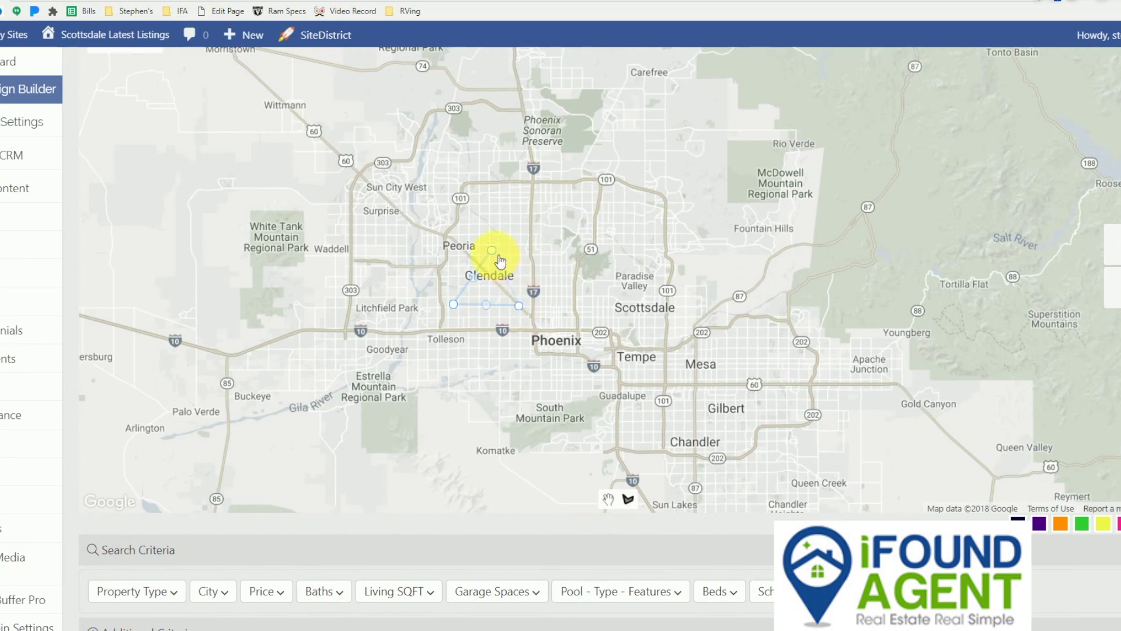
click(492, 250)
Draw a second, smaller closed polygon on the map just east of Glendale beside Interstate 17.
click(1118, 250)
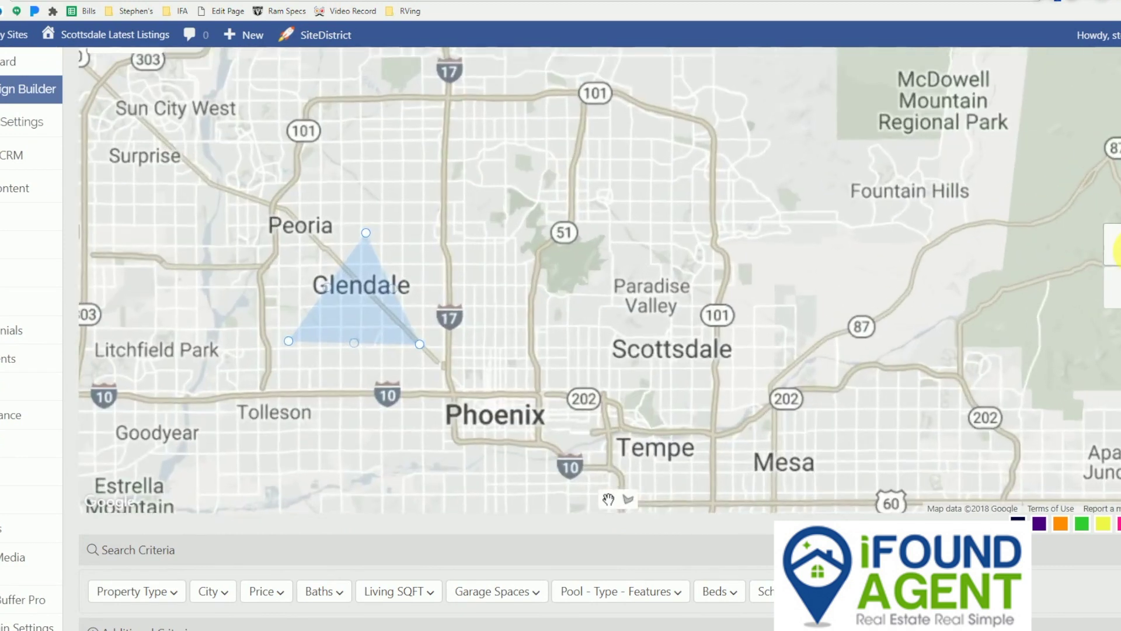
click(1119, 250)
drag(377, 325, 580, 384)
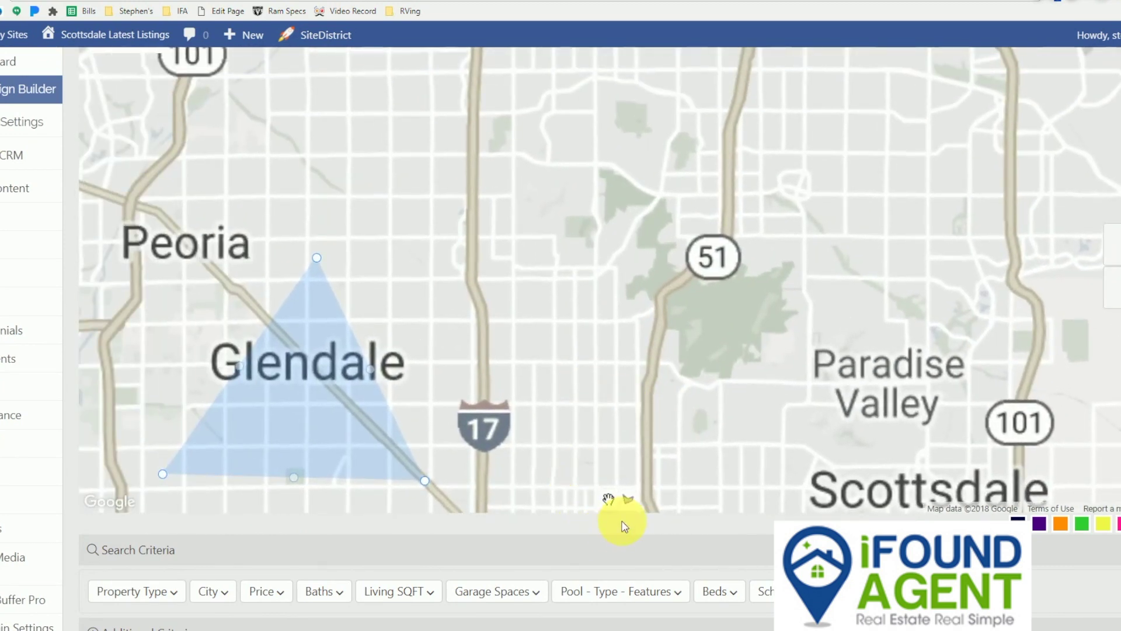
click(629, 500)
click(501, 338)
click(518, 396)
click(599, 371)
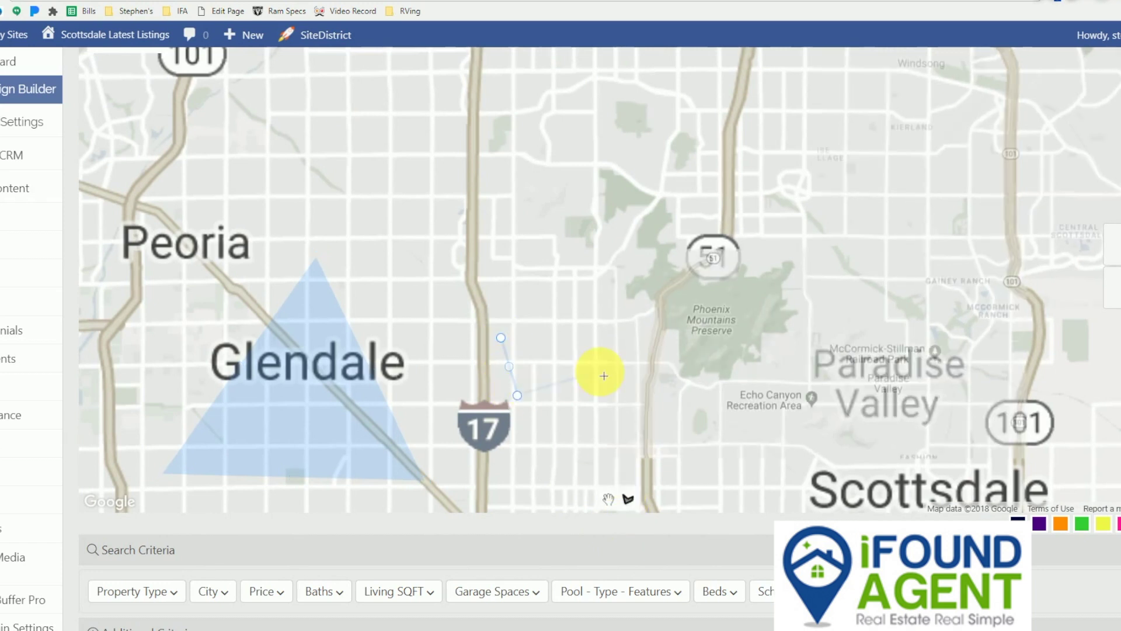
click(502, 338)
Reshape the second polygon by pulling its boundary northward and recolor it purple.
drag(511, 343, 513, 250)
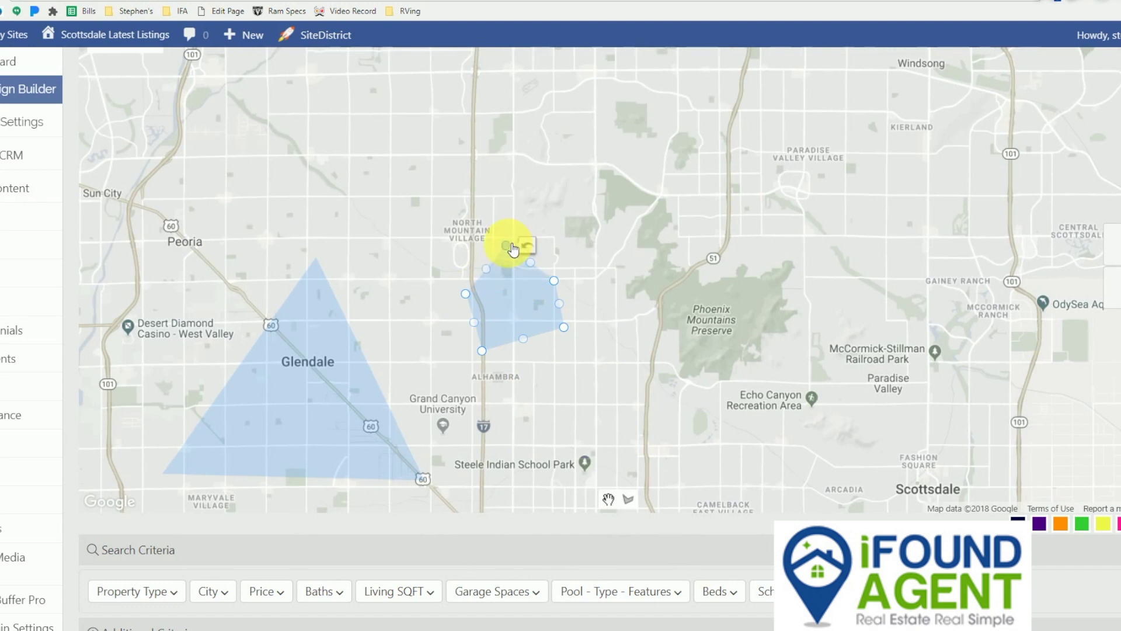
click(1039, 523)
Remove the purple and blue polygons from the selected criteria.
scroll(578, 340, down, 5)
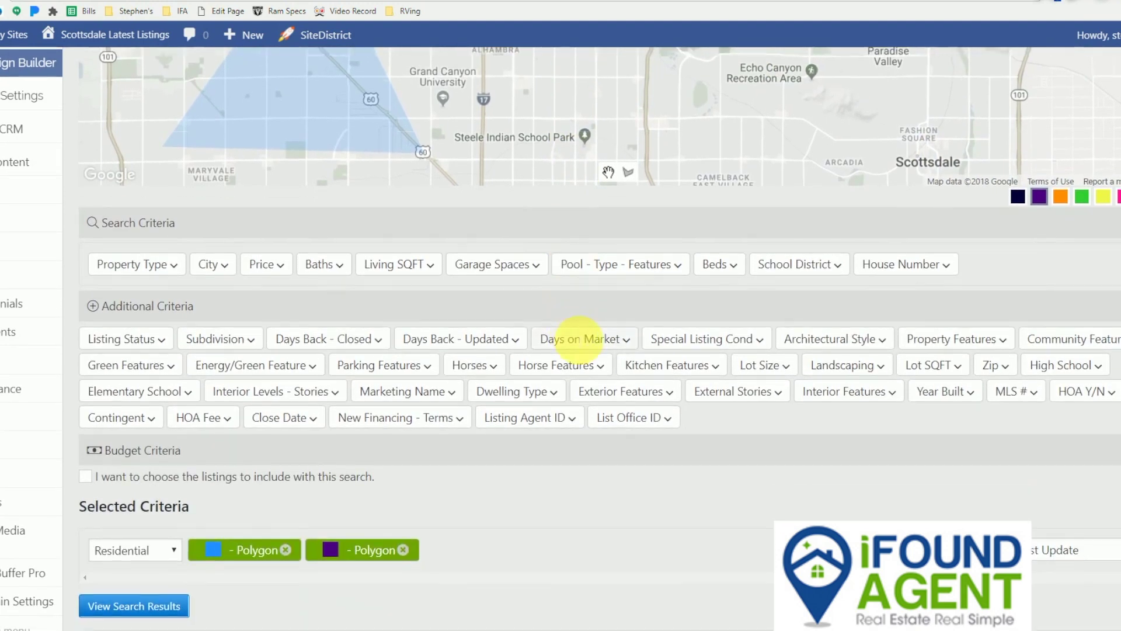
scroll(521, 339, up, 1)
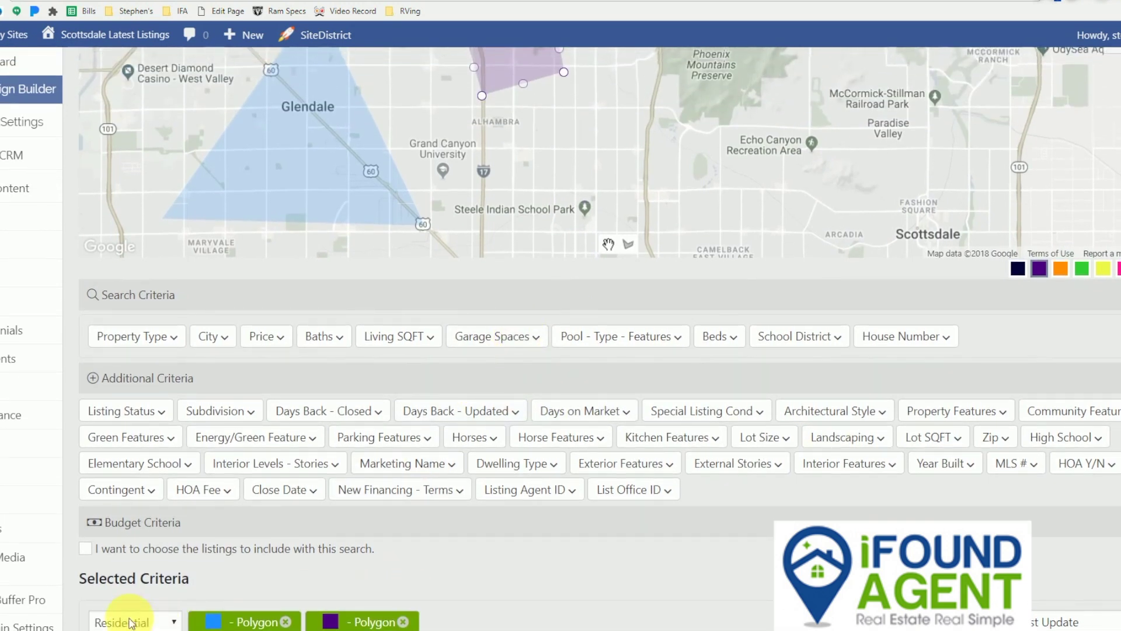
scroll(296, 543, down, 2)
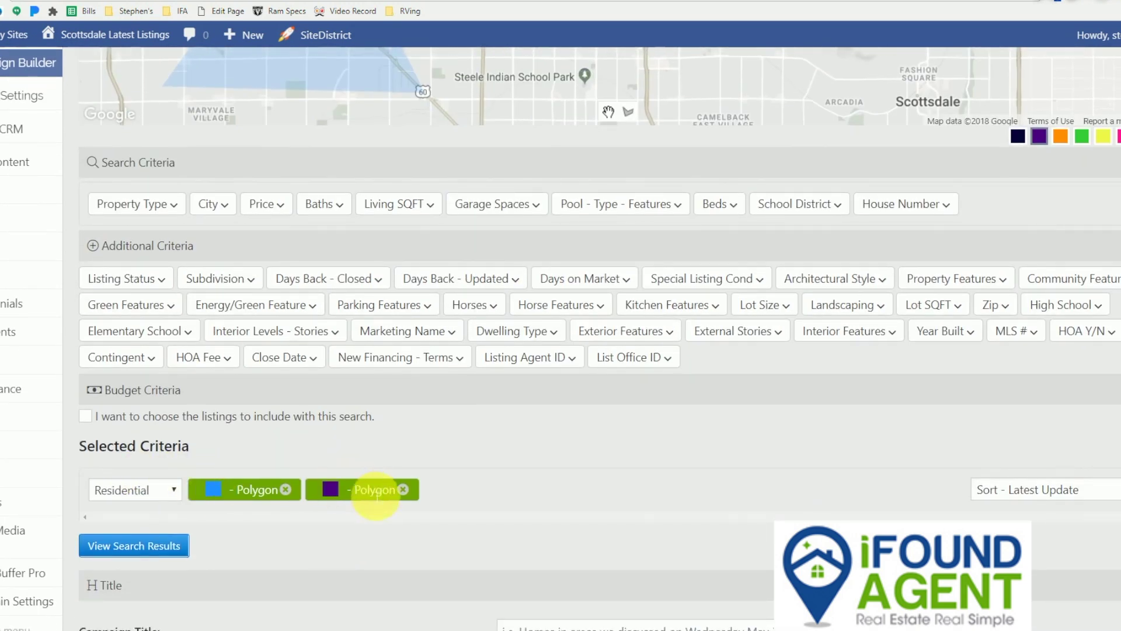
scroll(368, 491, up, 2)
scroll(374, 494, up, 1)
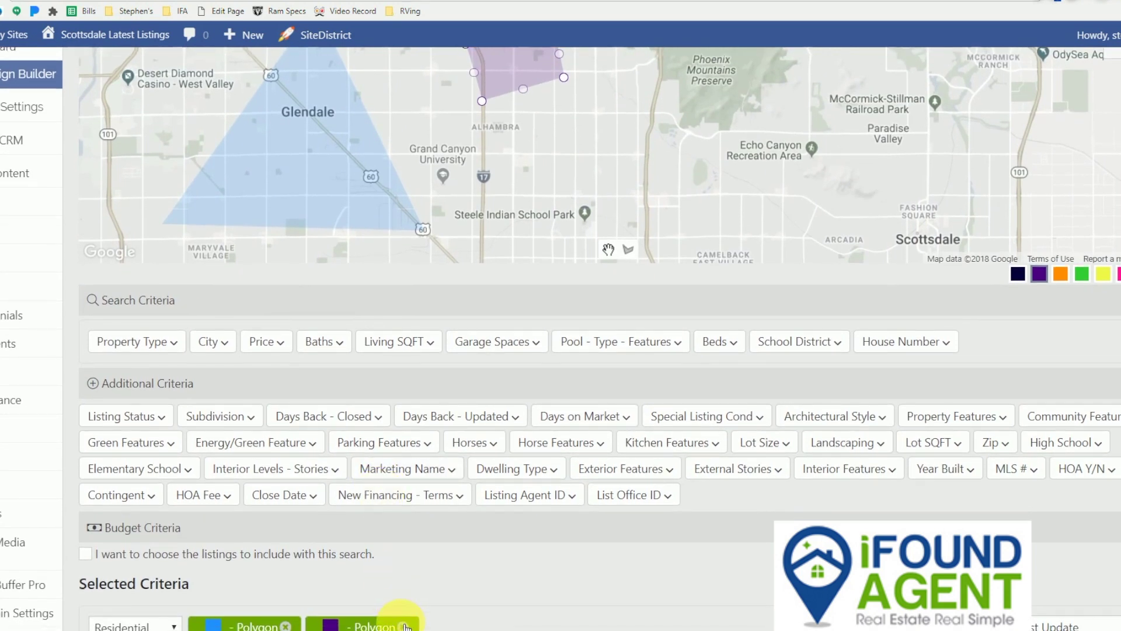
click(404, 626)
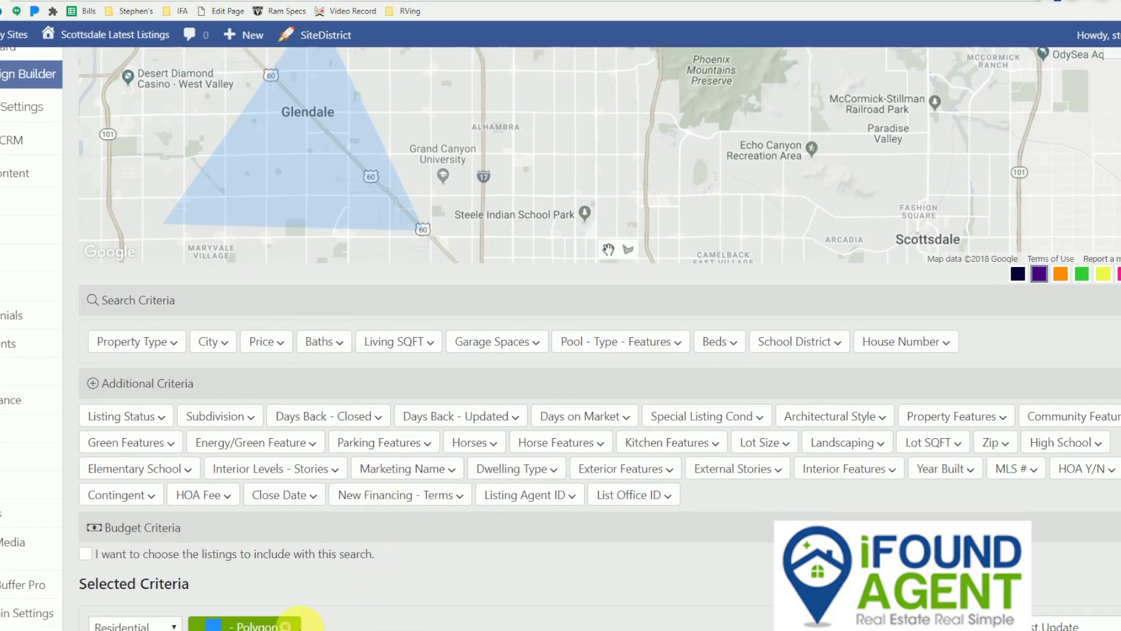
click(286, 626)
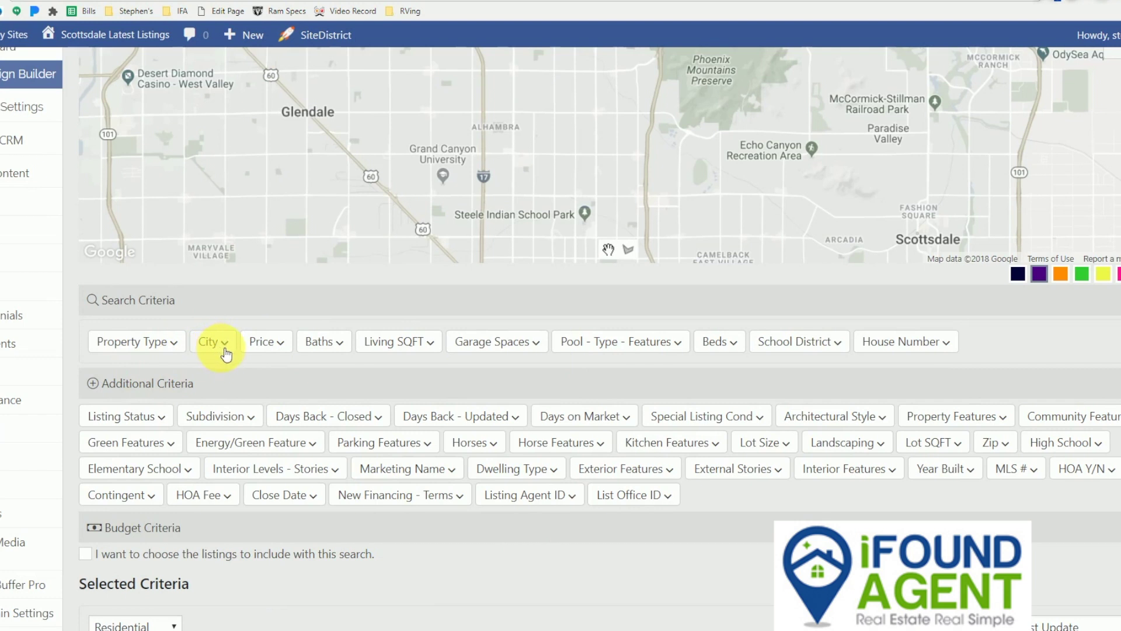
Add the subdivision "Garden Lakes" to the search criteria.
click(225, 416)
text(Garden Lakes)
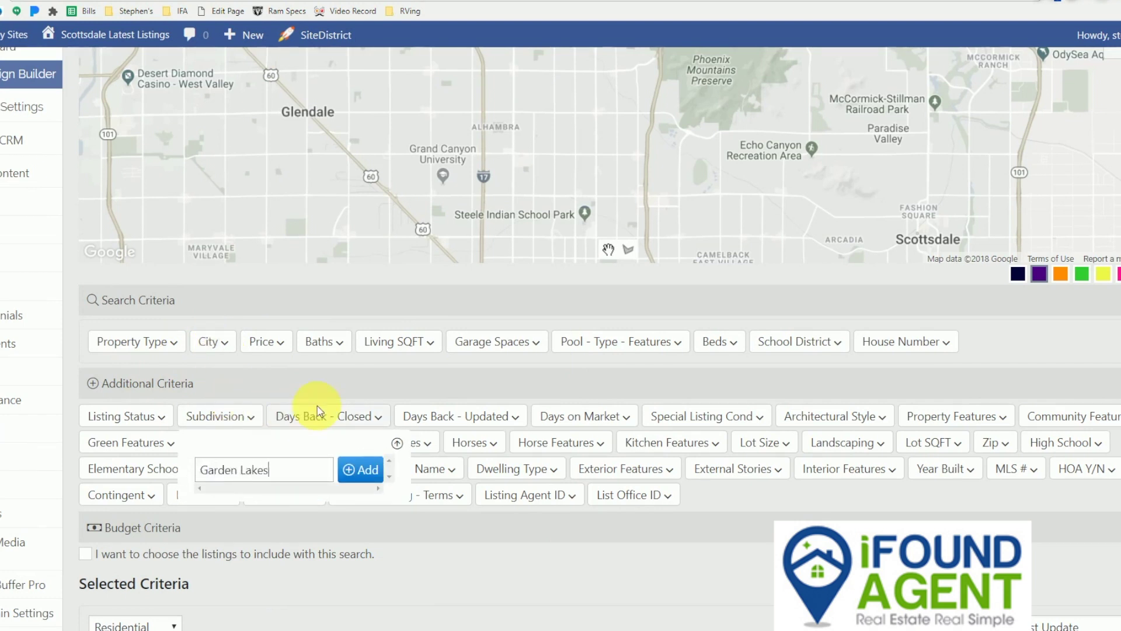
click(377, 476)
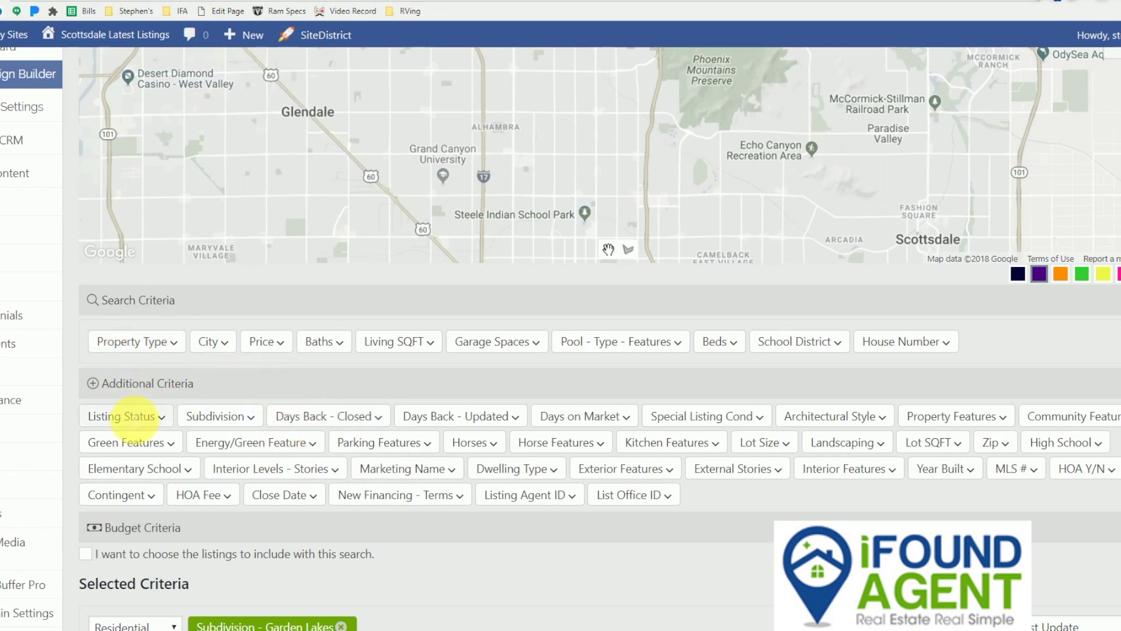
Add the listing statuses Active, Closed and Pending to the search criteria.
click(131, 415)
click(129, 465)
click(119, 486)
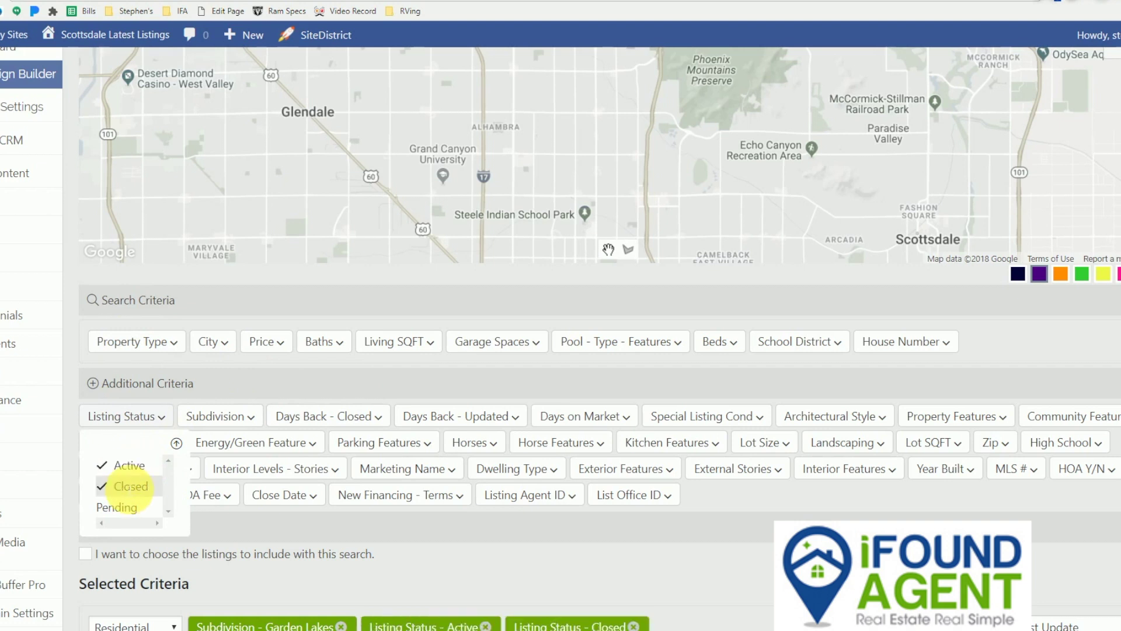
click(129, 509)
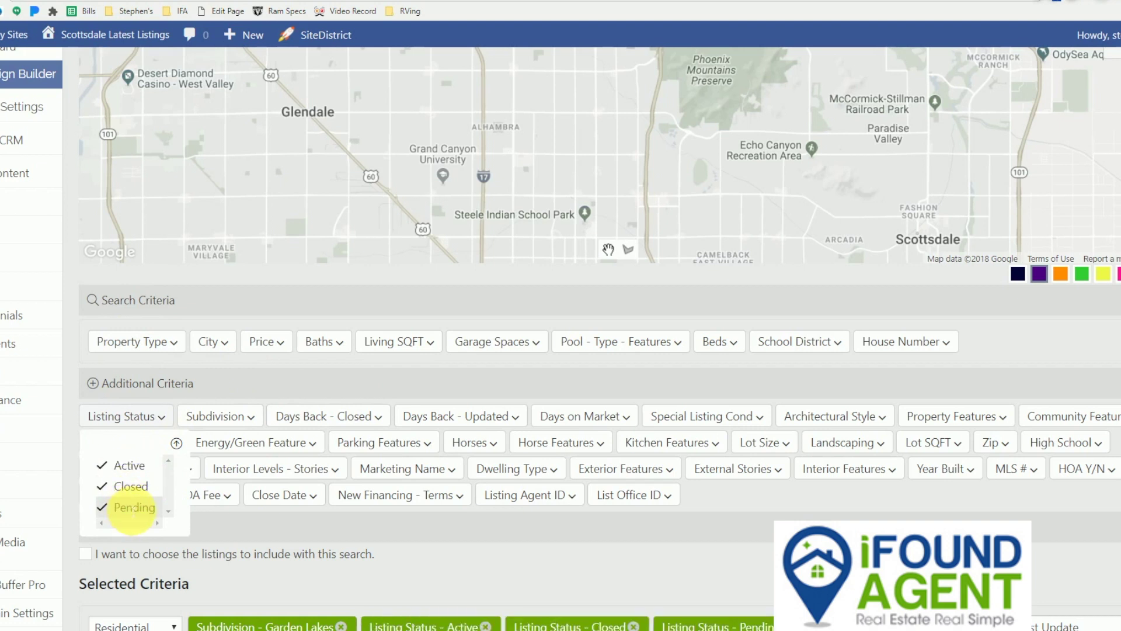
click(176, 444)
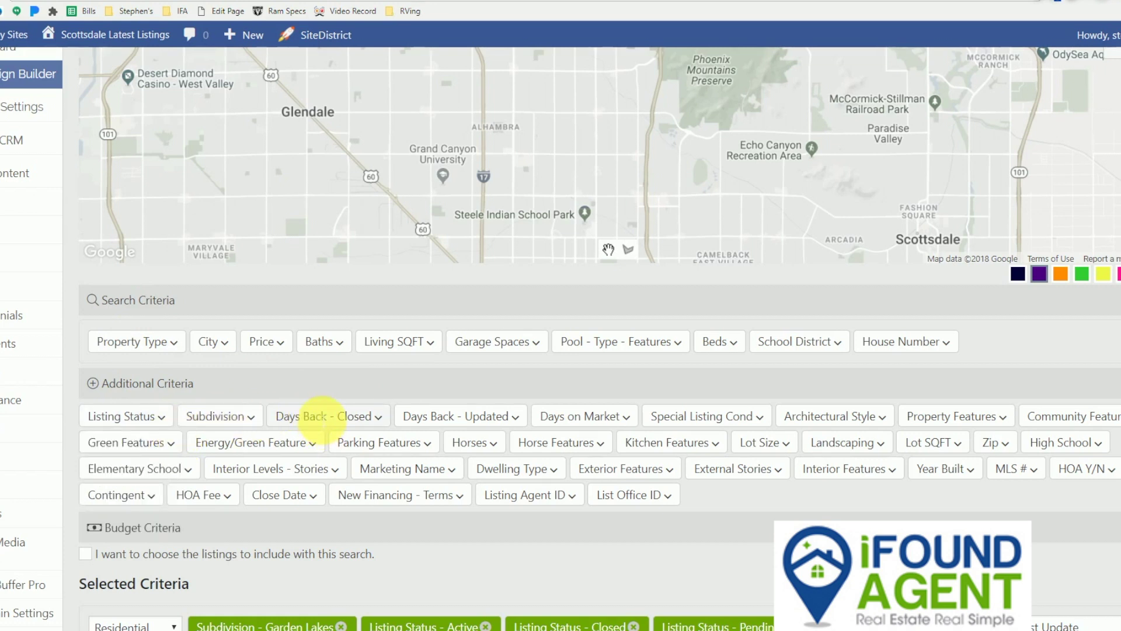
Limit closed listings to 90 days back.
click(320, 417)
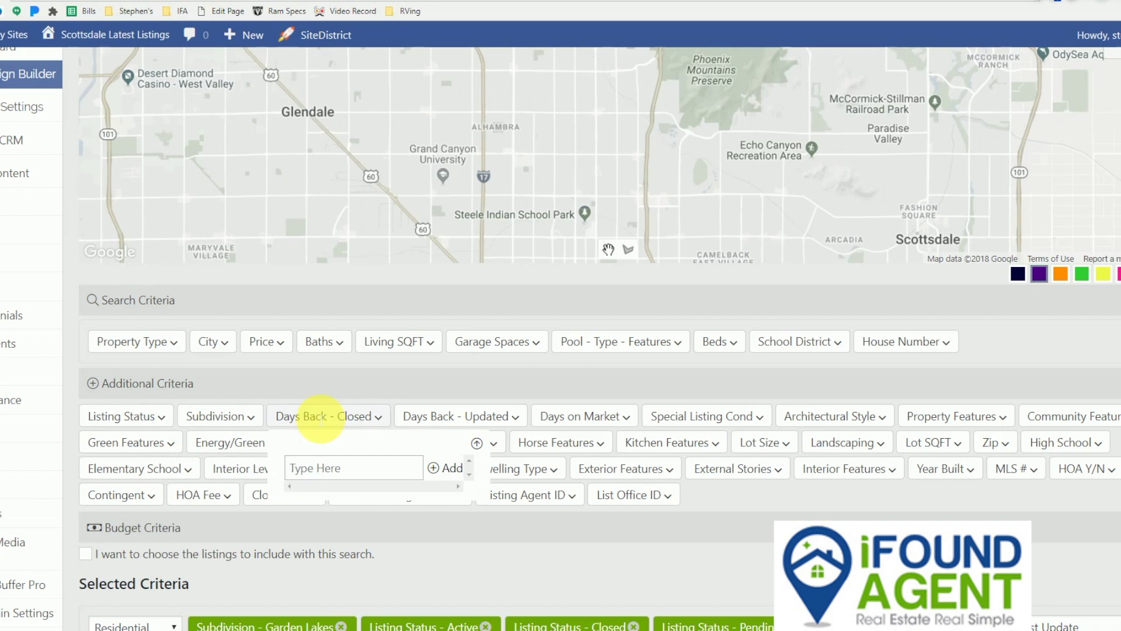
click(315, 468)
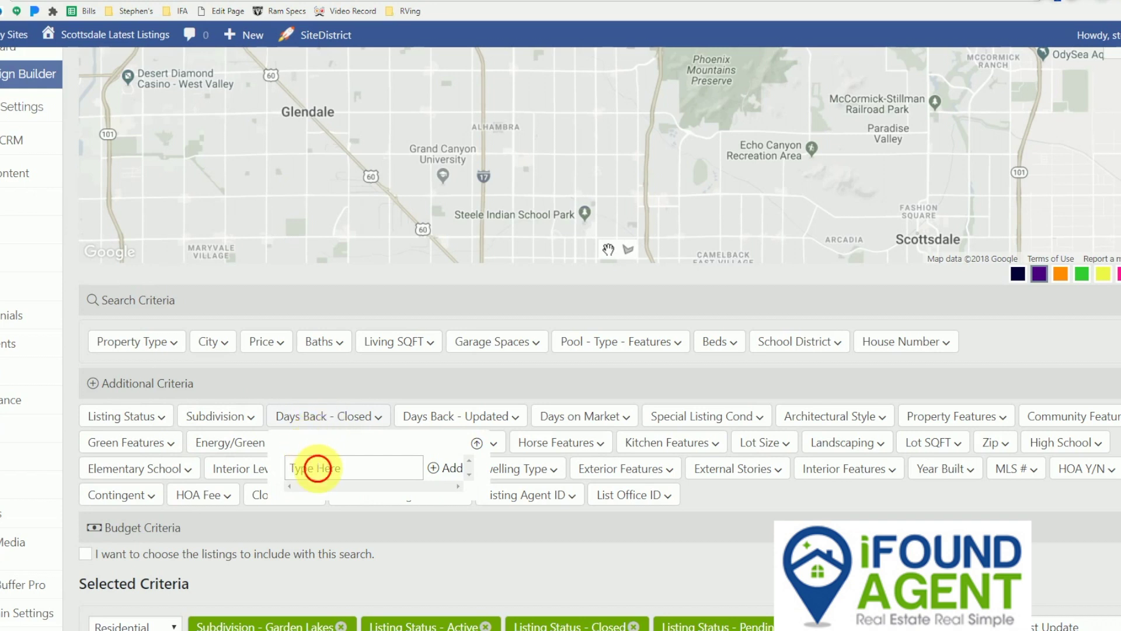
text(30)
key(BackSpace)
key(BackSpace)
text(90)
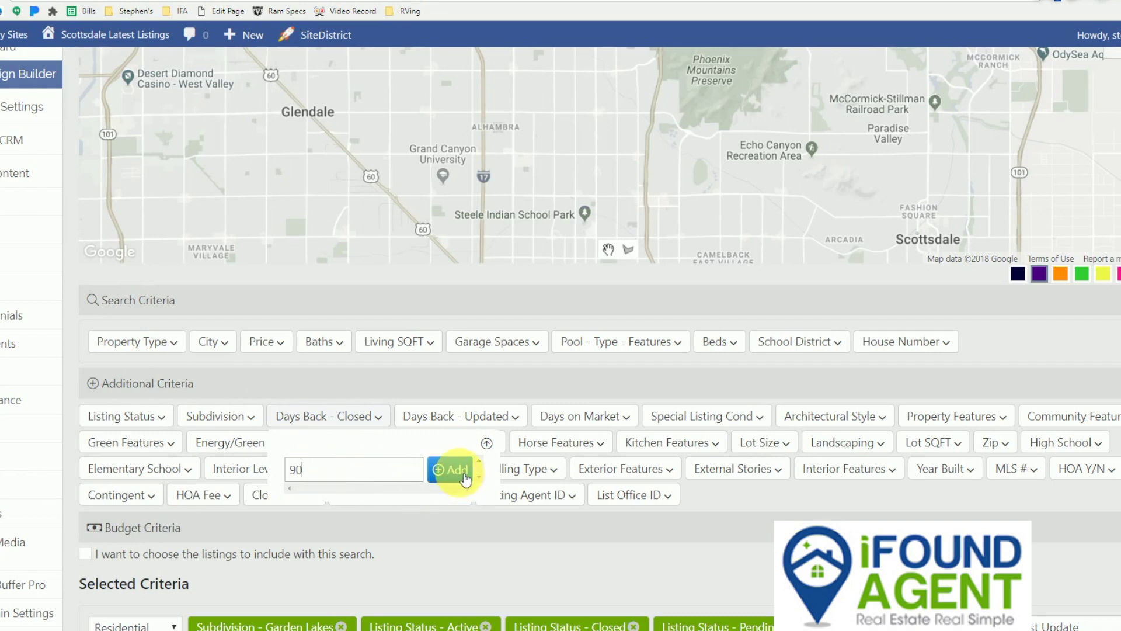
click(462, 474)
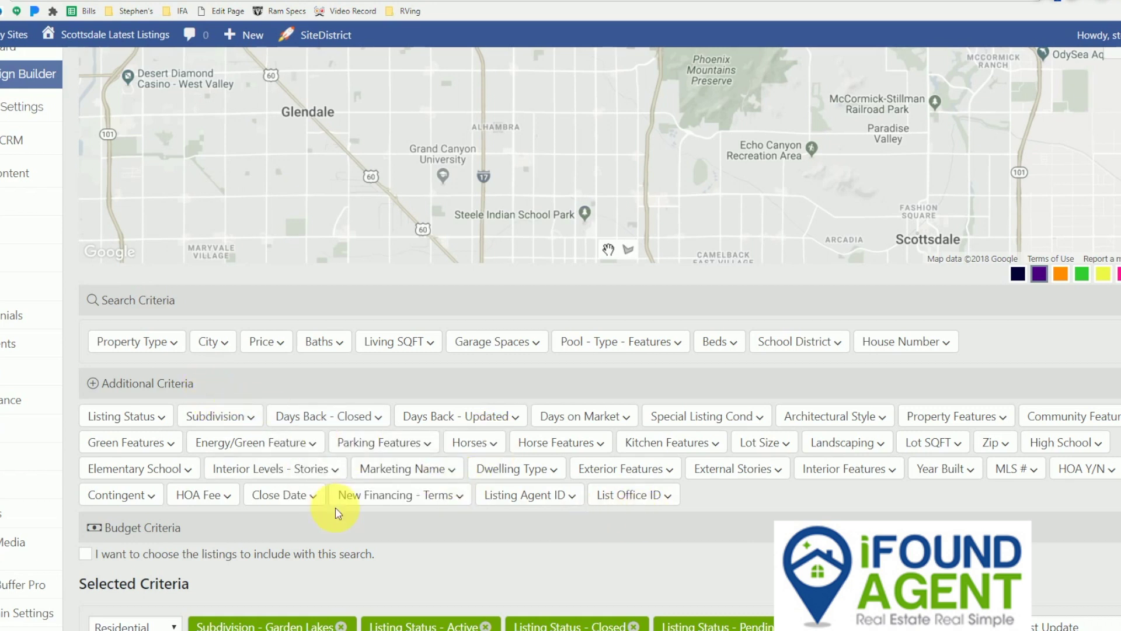
Run the search with the selected criteria and review the resulting properties on the map and in the list.
scroll(332, 513, down, 2)
click(147, 551)
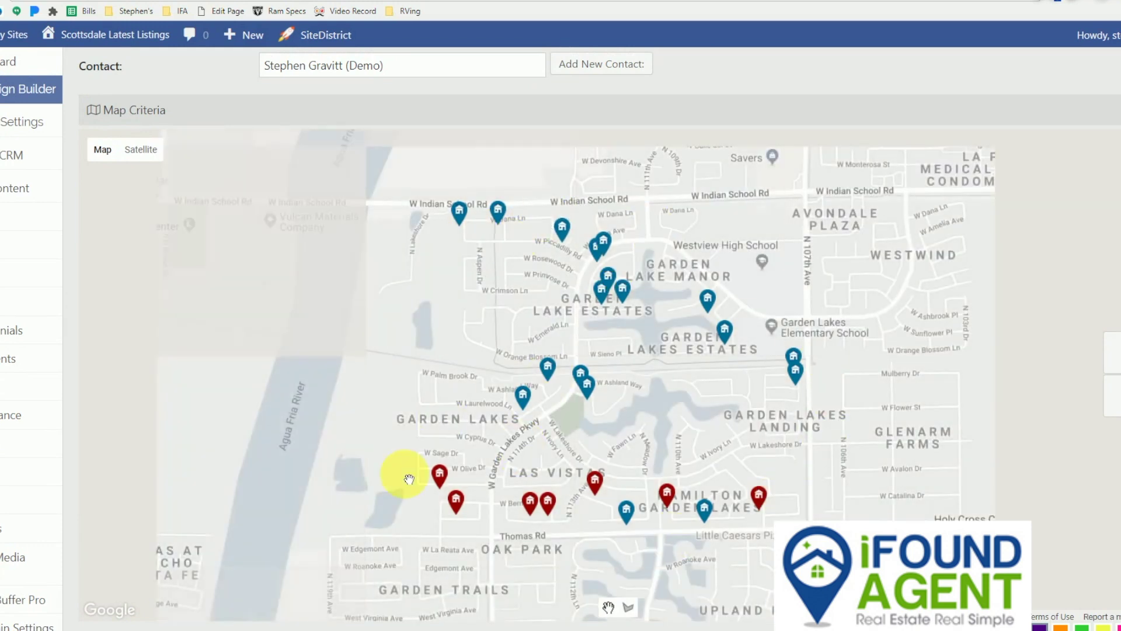
scroll(409, 479, down, 10)
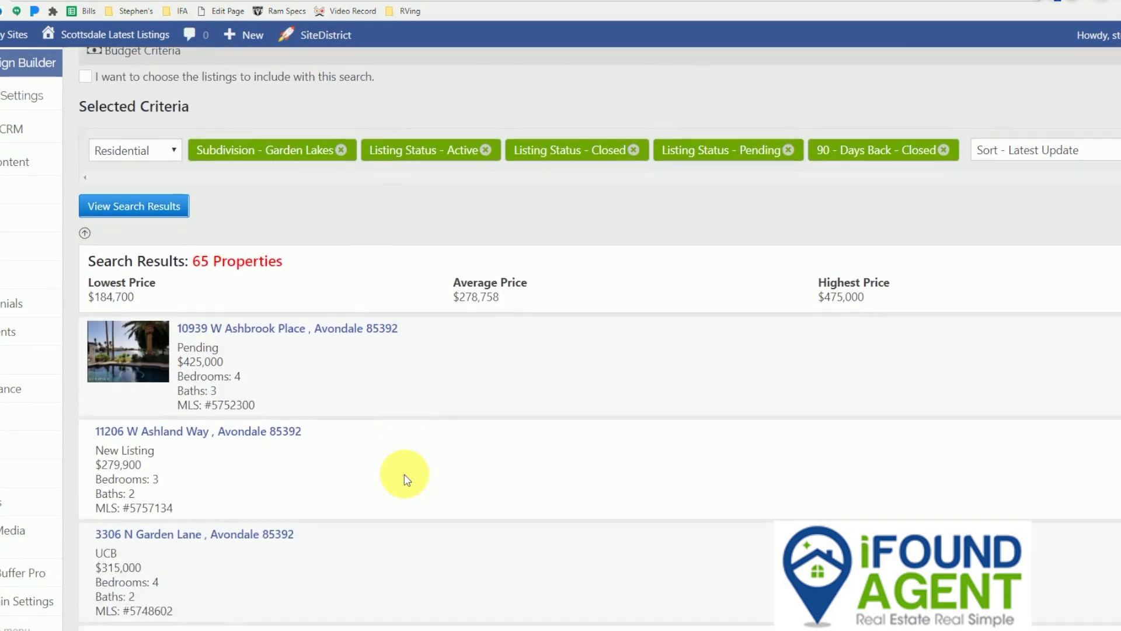
Look through the matching properties in the search results and collapse the results list.
scroll(407, 480, down, 2)
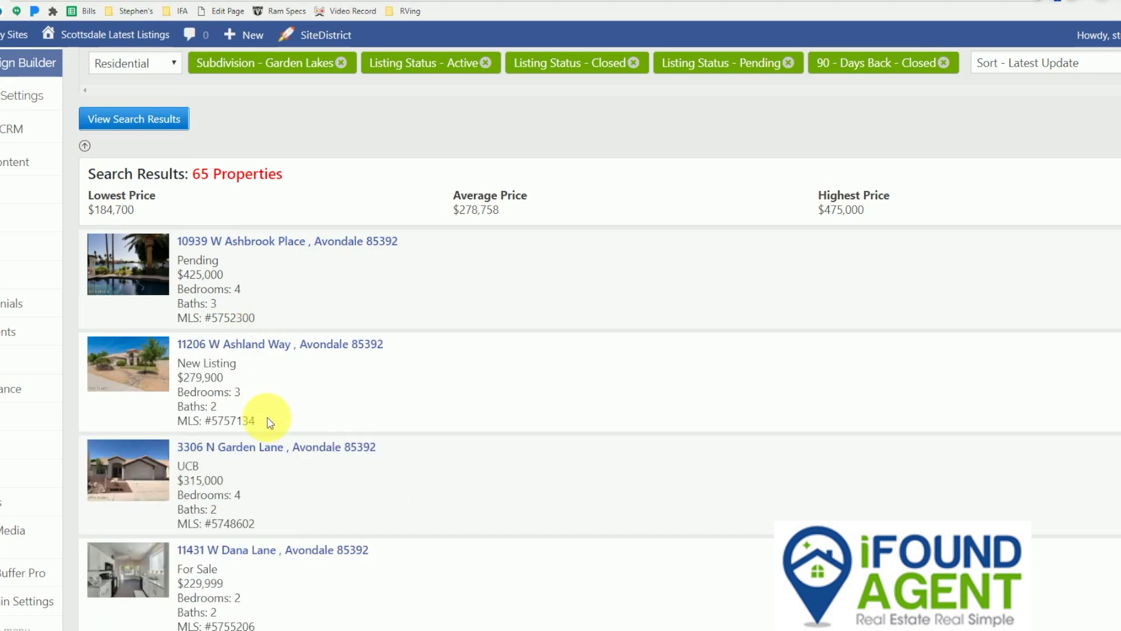
scroll(270, 422, down, 6)
scroll(270, 422, down, 8)
scroll(270, 422, down, 5)
scroll(270, 422, up, 18)
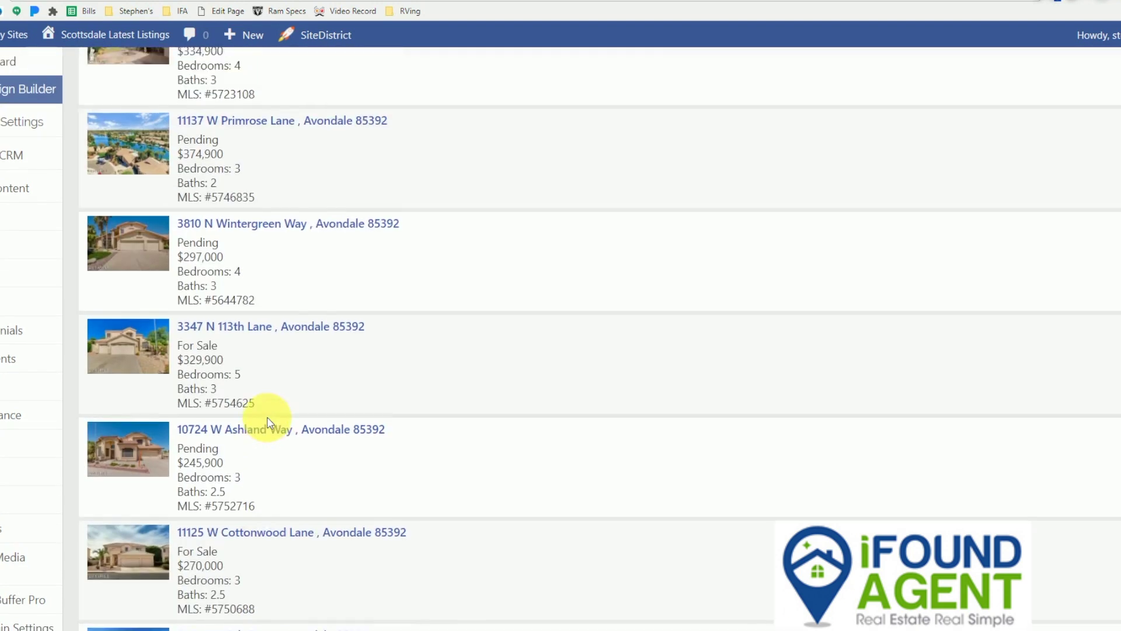
scroll(270, 422, up, 3)
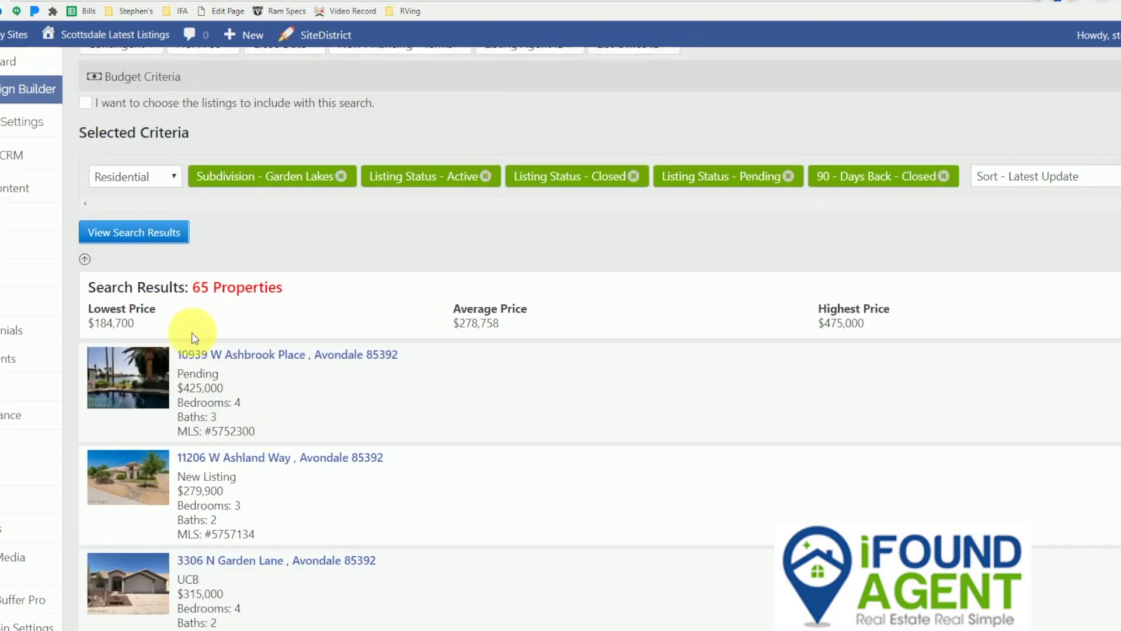
click(85, 260)
Title the campaign "Market Activity for Garden Lakes".
click(565, 320)
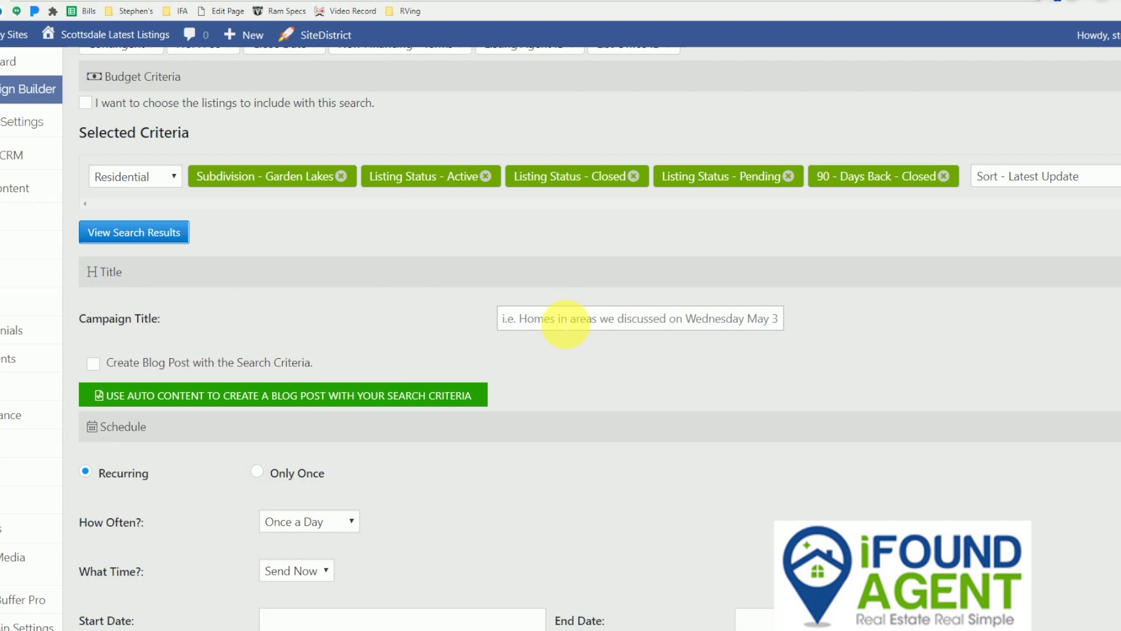
text(Market)
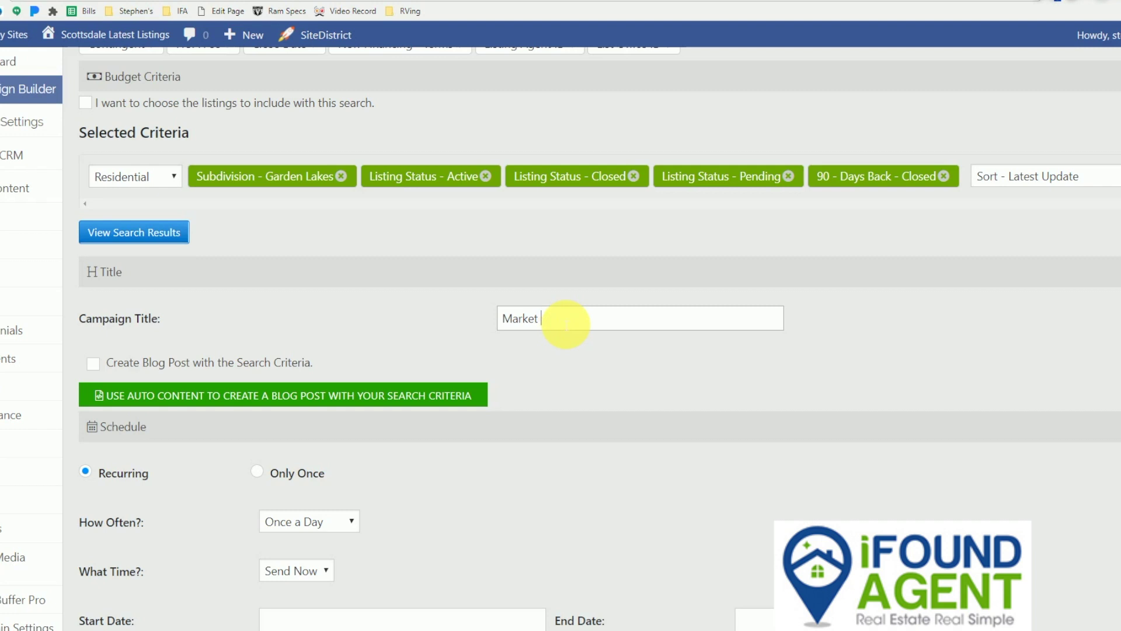
text(invity for Garden lakes)
key(BackSpace)
key(BackSpace)
text(Lakes)
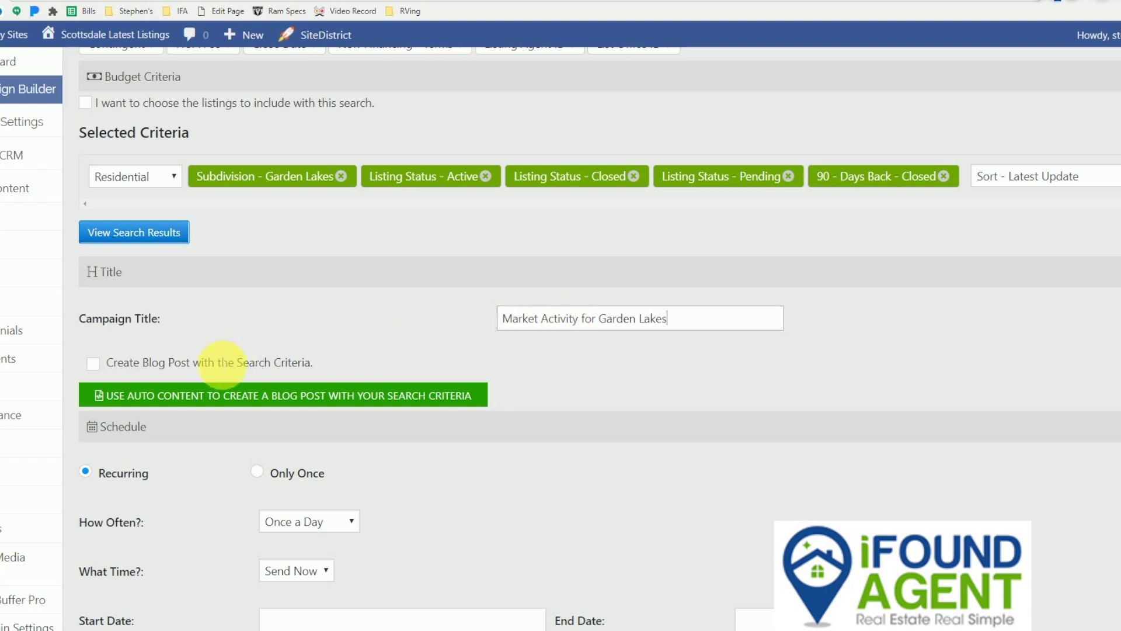
Enable creating a blog post with the search criteria and title it "Recent Market Activity in Garden Lakes, Avondale, AZ".
click(93, 364)
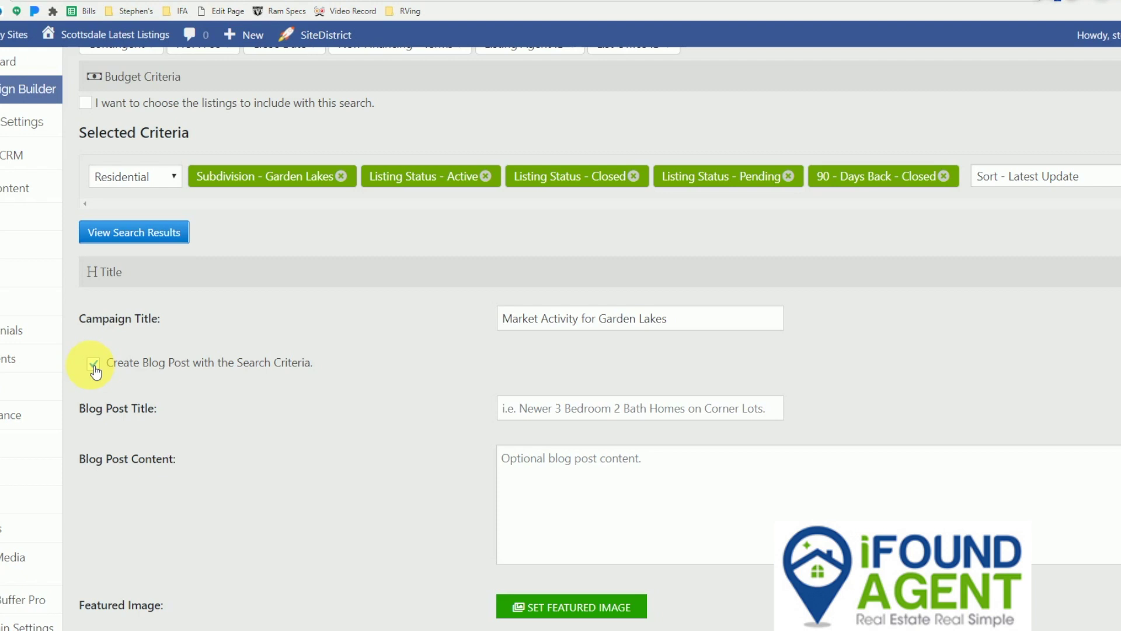
drag(149, 363, 243, 366)
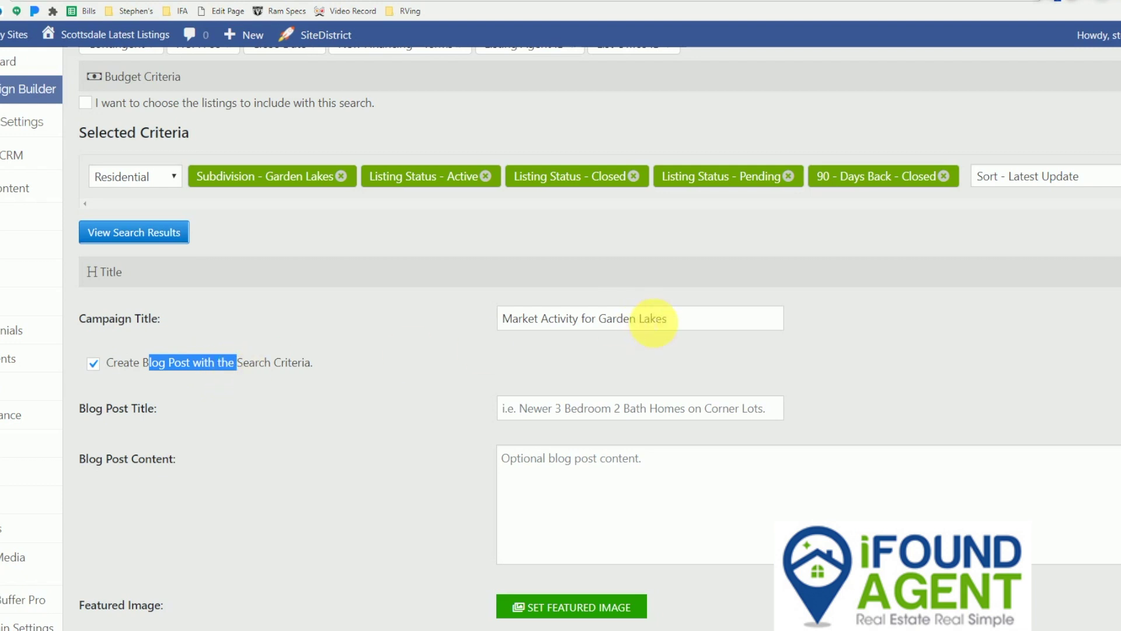
click(609, 412)
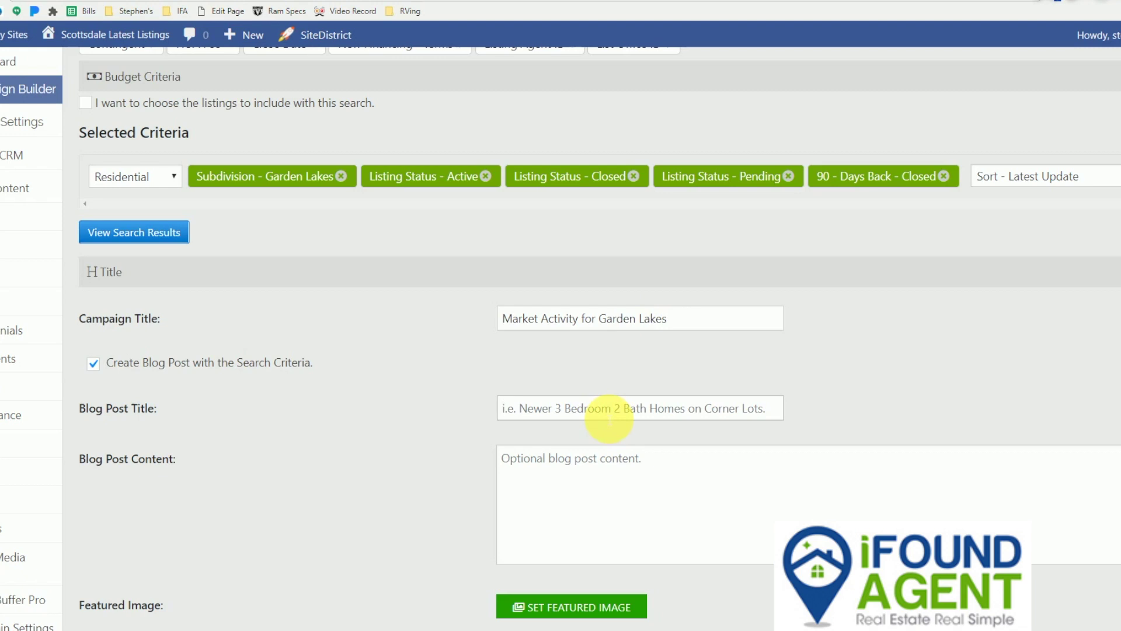
scroll(609, 419, up, 6)
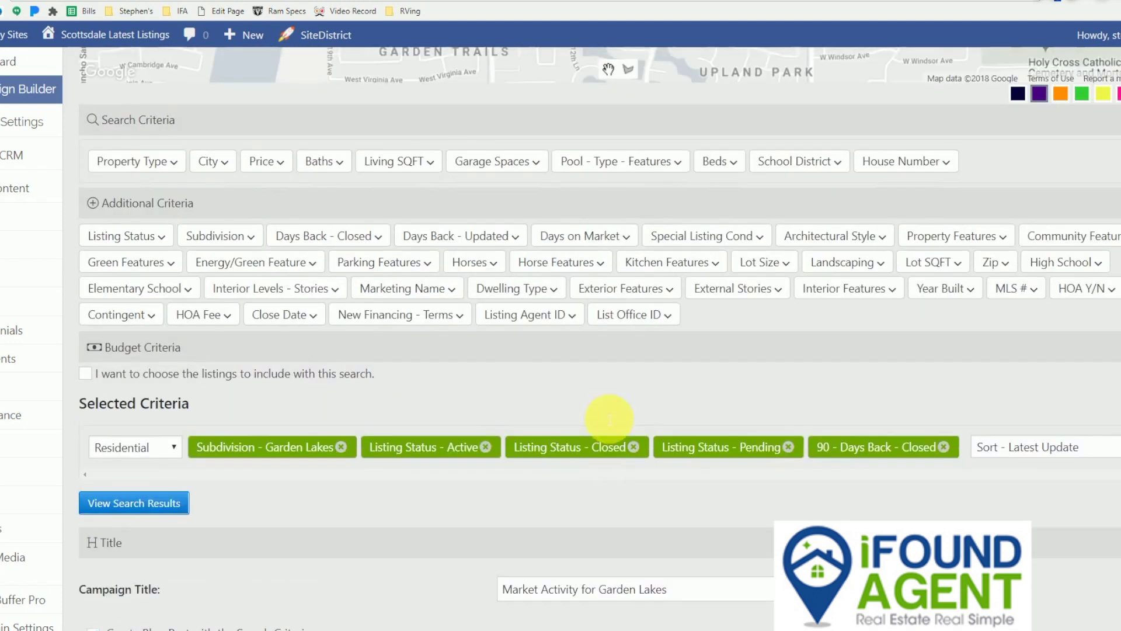
scroll(609, 419, down, 8)
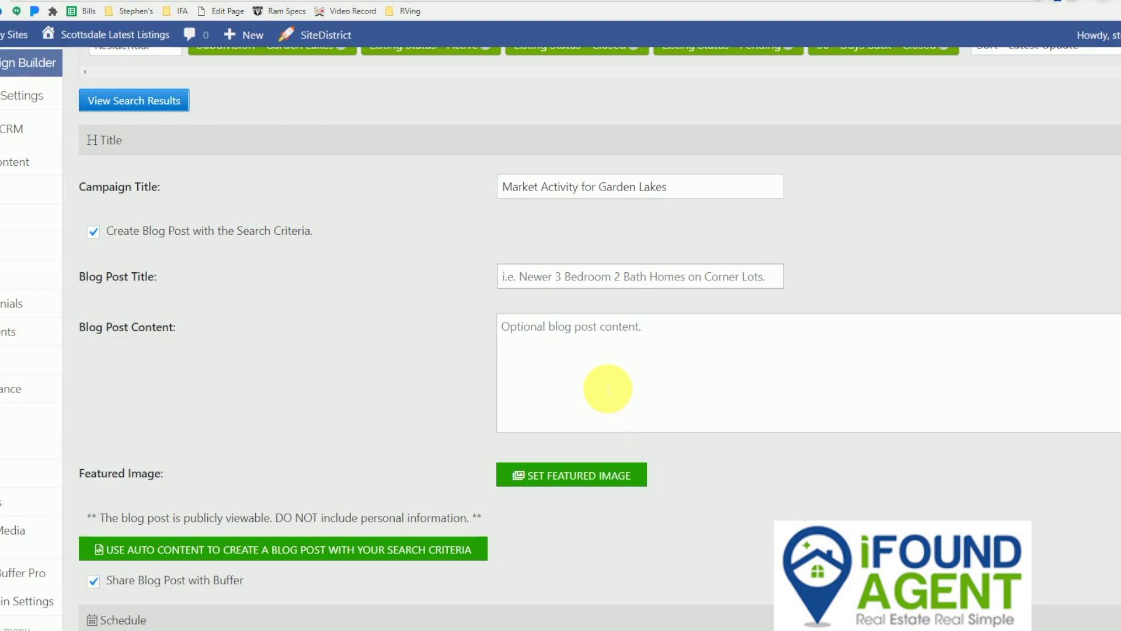
text(Recent Ma)
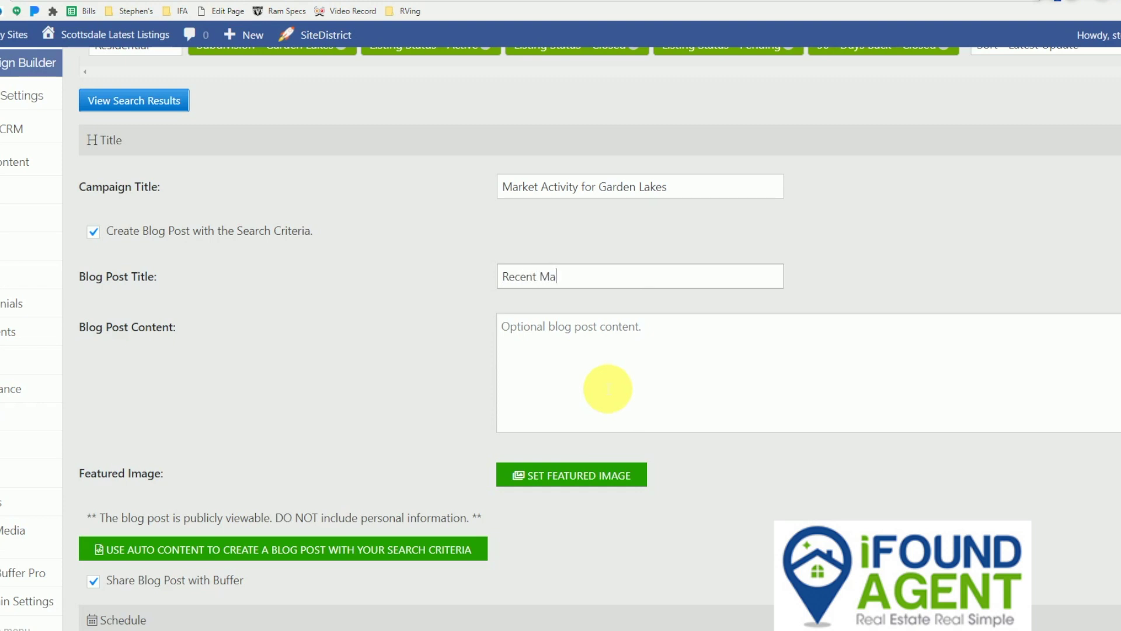
text(rket Activity in Garden )
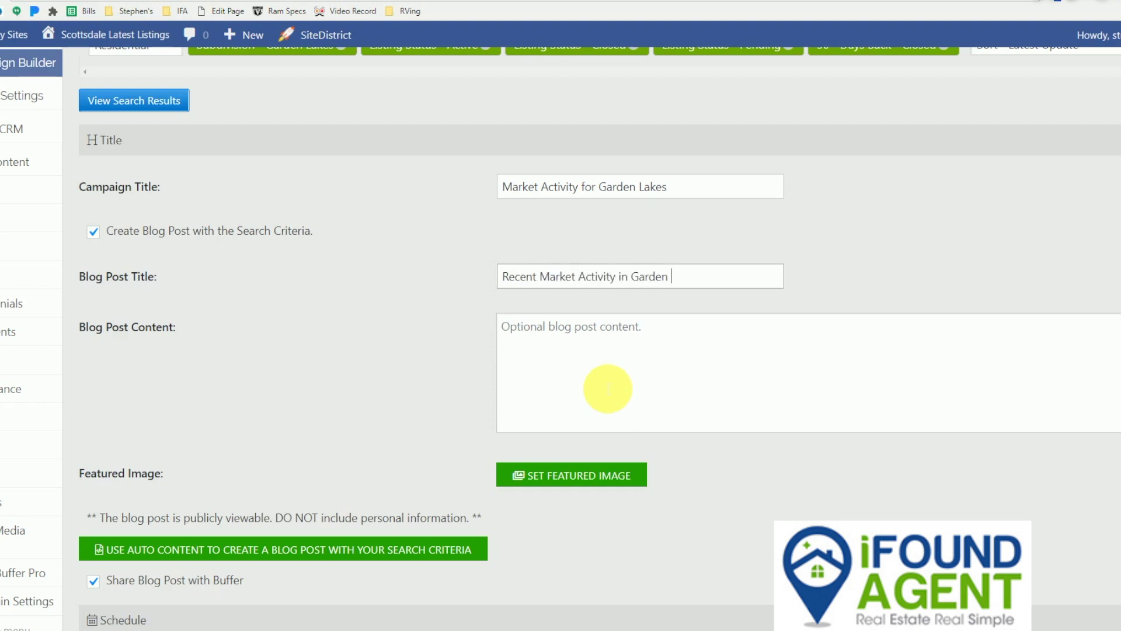
text(Lakes, Avondale, AZ)
Begin the blog post content with "Here is a list of homes that are for sale, under contract, or have sold within the last 90".
click(653, 365)
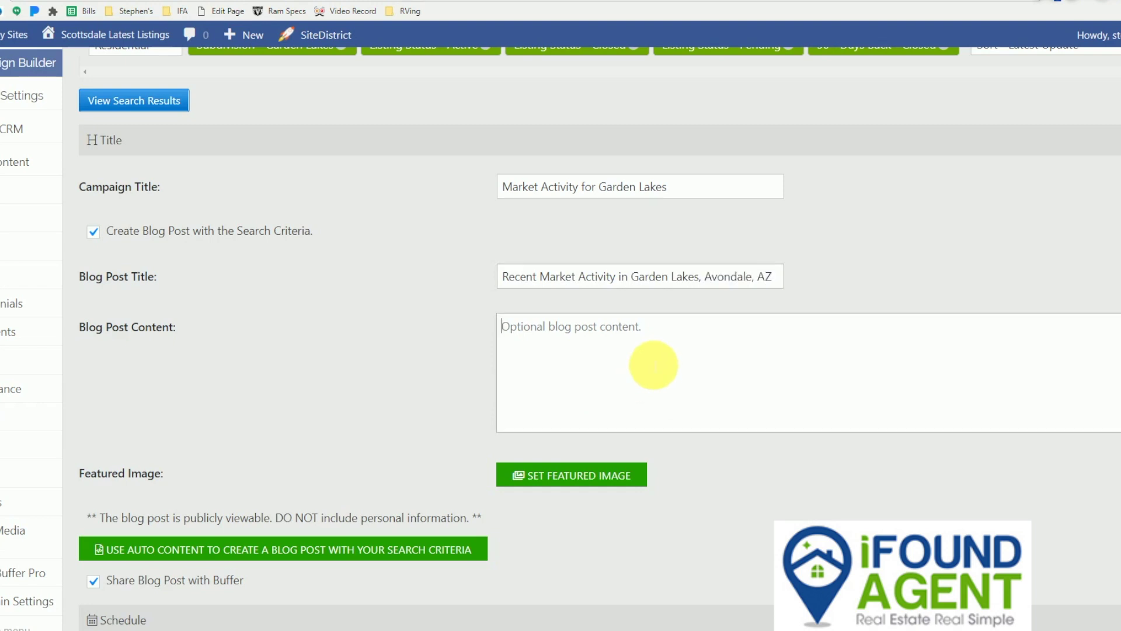
text(Here is al i)
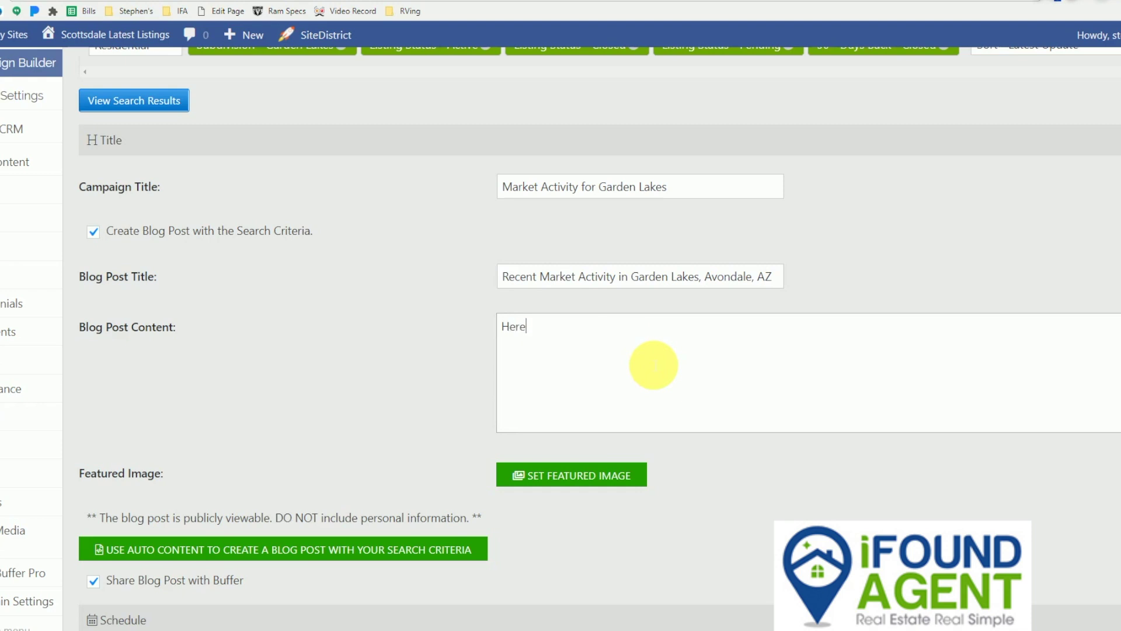
key(BackSpace)
key(BackSpace)
key(BackSpace)
text(list of homes)
text(that are for )
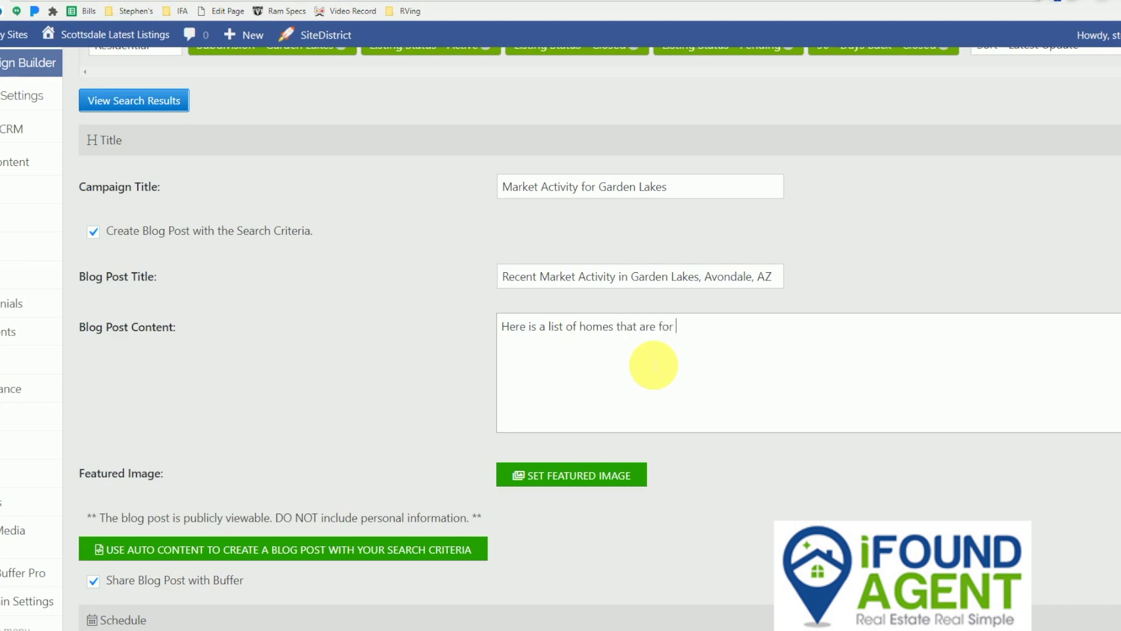
text(sale, under contract, o)
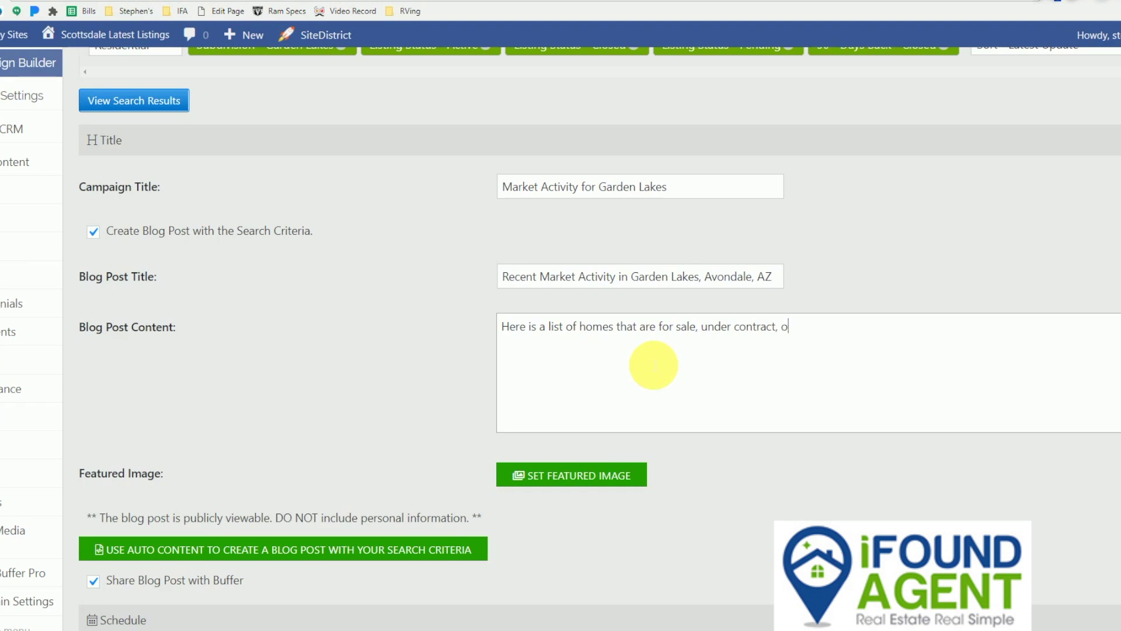
text(r have sold within the last 90 )
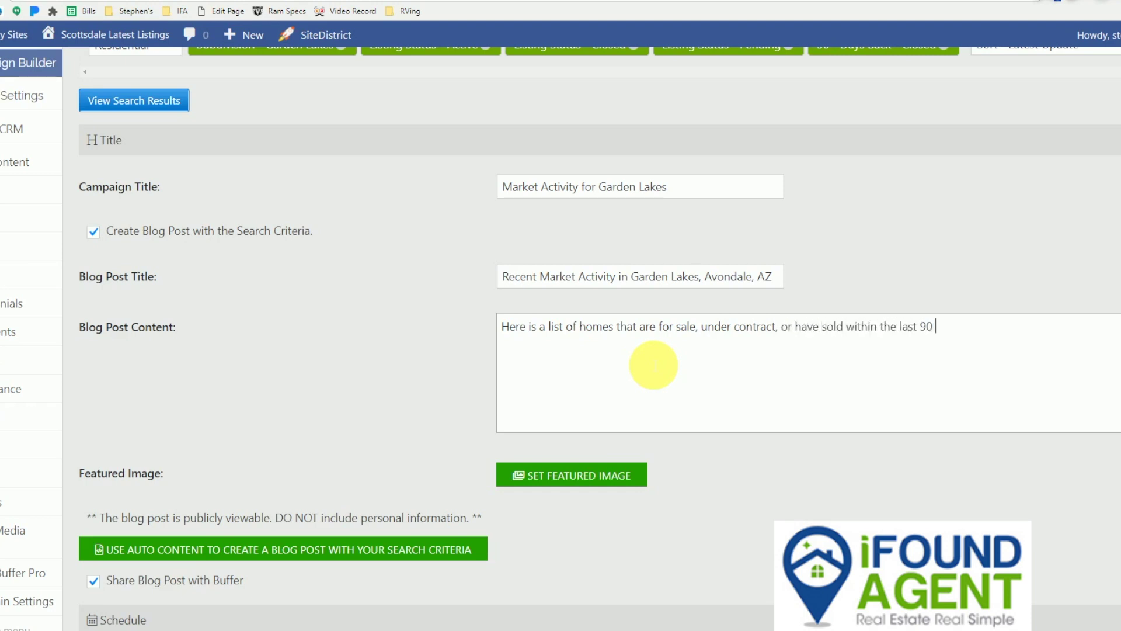
Complete the blog post sentence with "days all within the Garden Lakes community of Avondale, AZ." and correct the spelling of "community".
text(days all within the )
text(Garden )
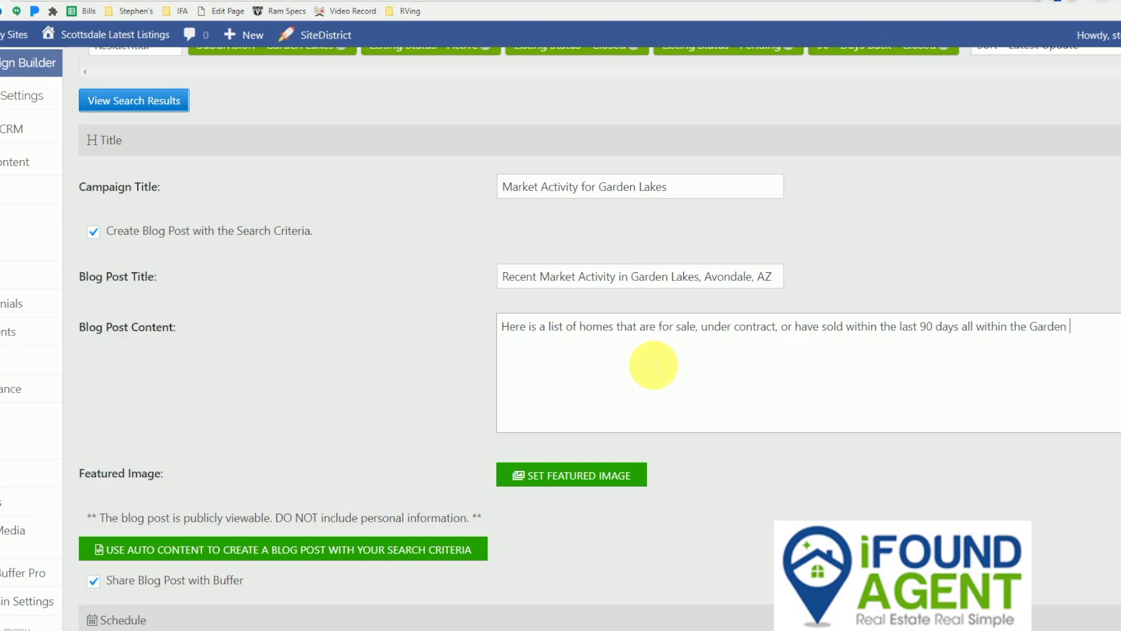
text(Lakes commmunity of Avondale, AZ)
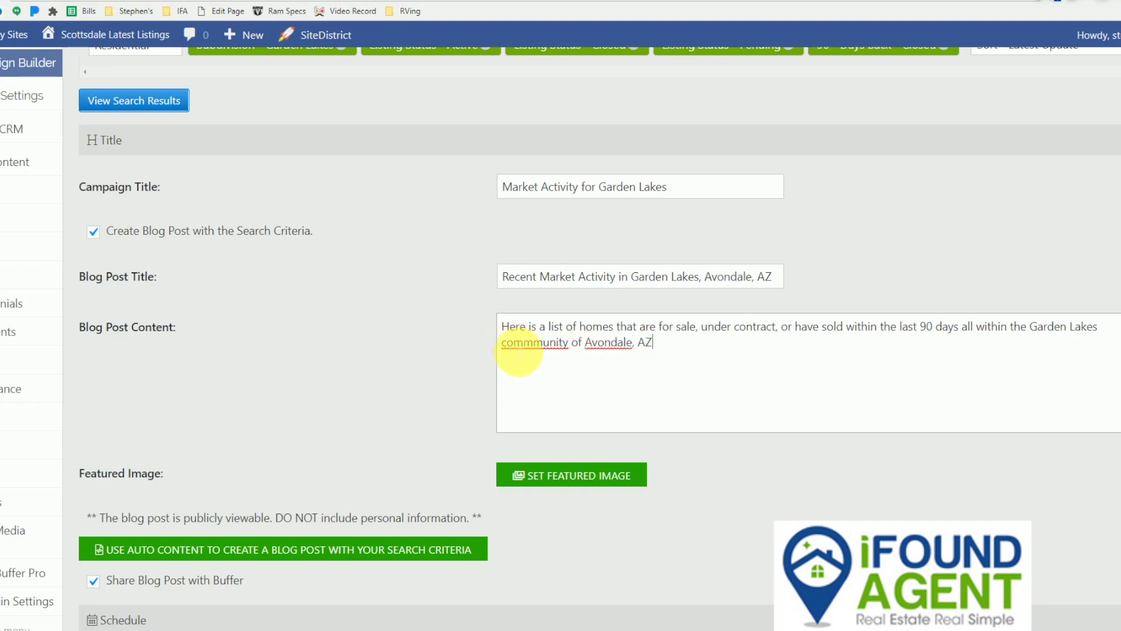
right_click(515, 345)
click(551, 357)
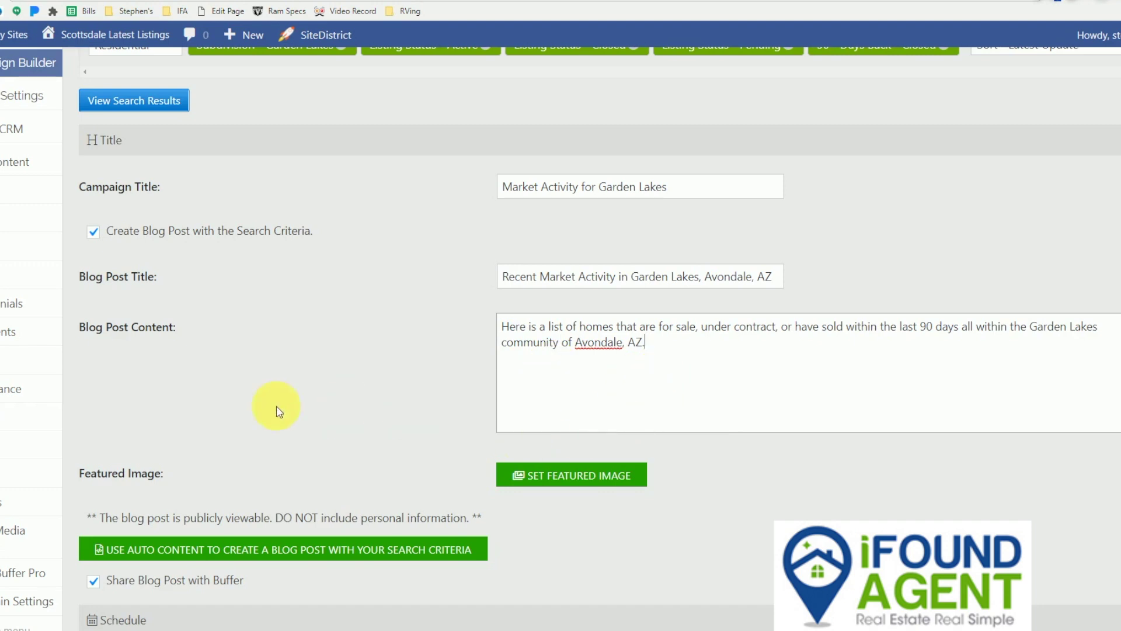
Set the kitchen photo with the wooden cabinets from the media library as the blog post's featured image.
click(555, 476)
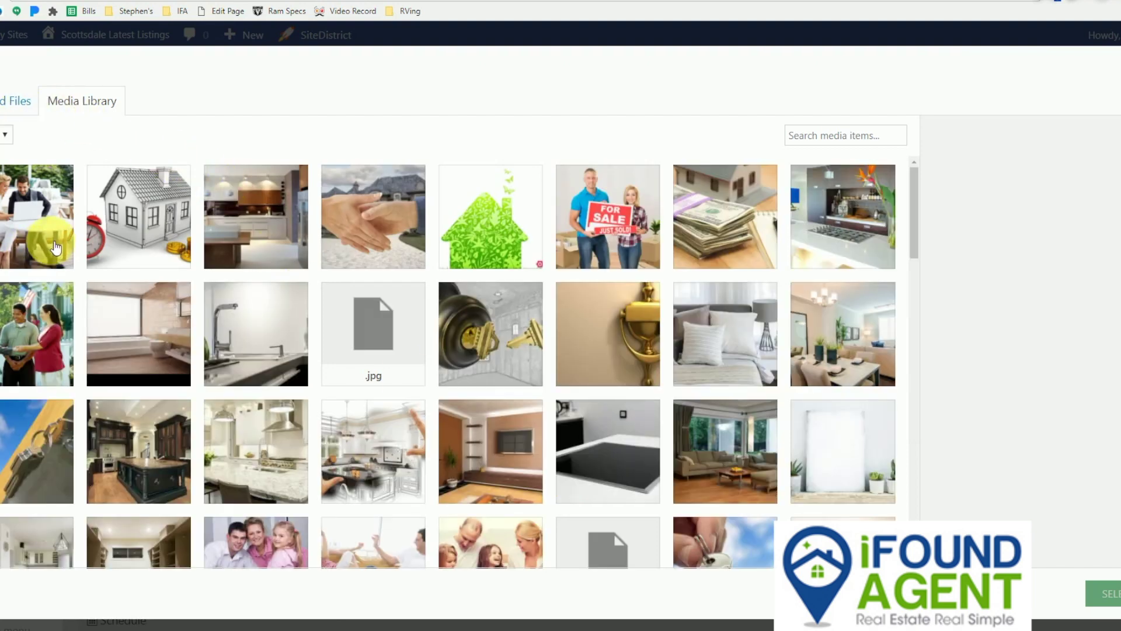
click(251, 221)
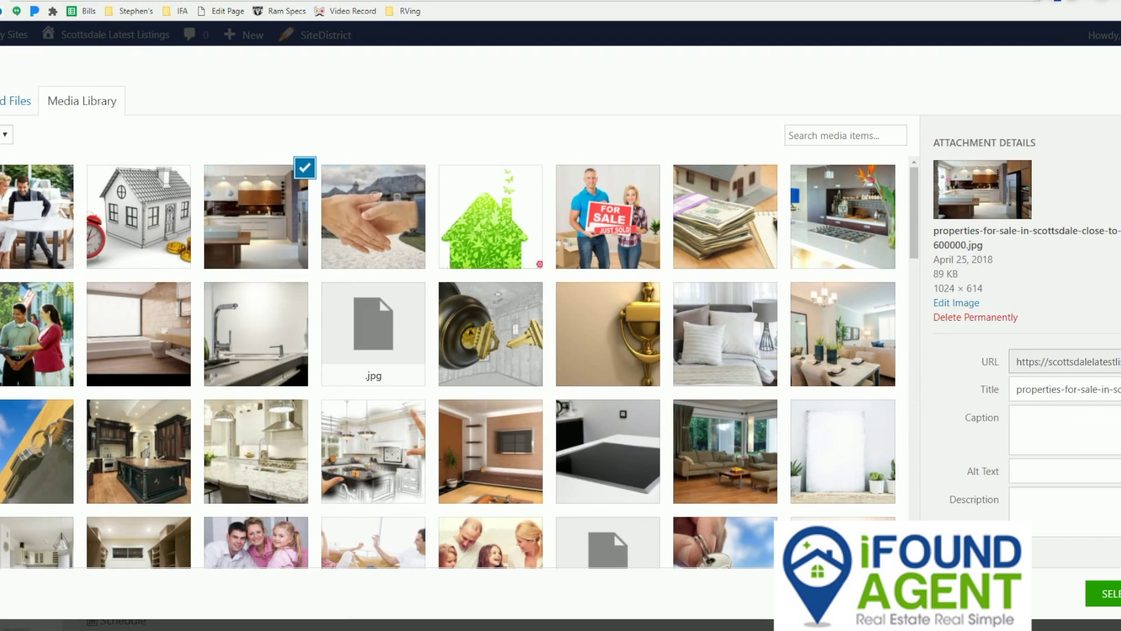
click(1111, 594)
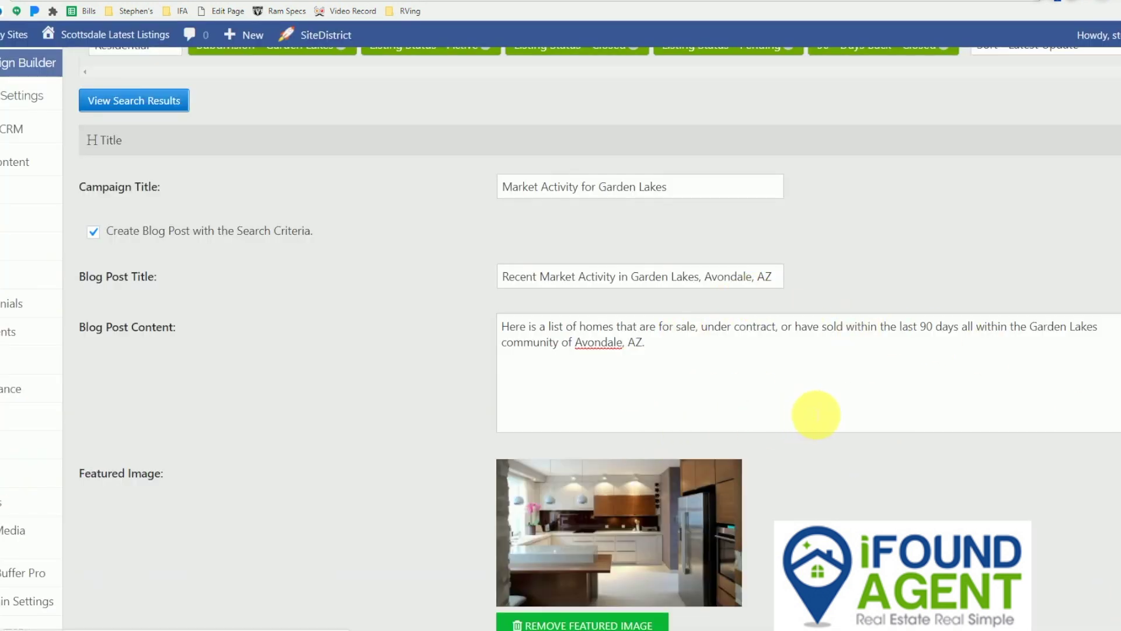
Schedule the recurring campaign for once a month with a start date of 2018-04-26.
scroll(815, 413, down, 1)
scroll(806, 446, down, 12)
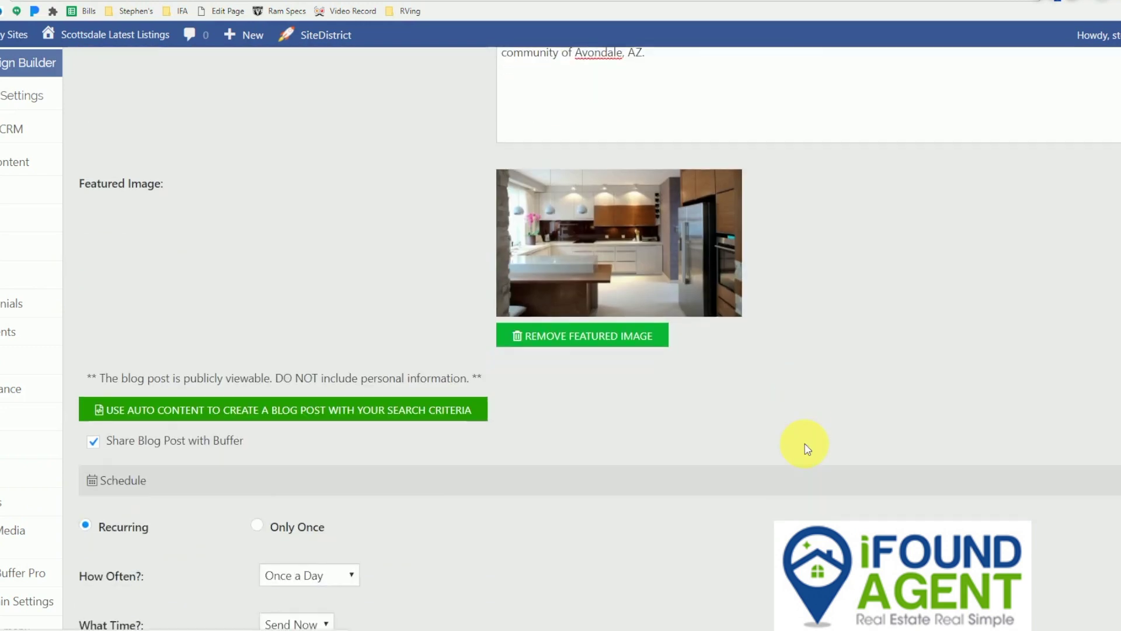
scroll(386, 320, up, 3)
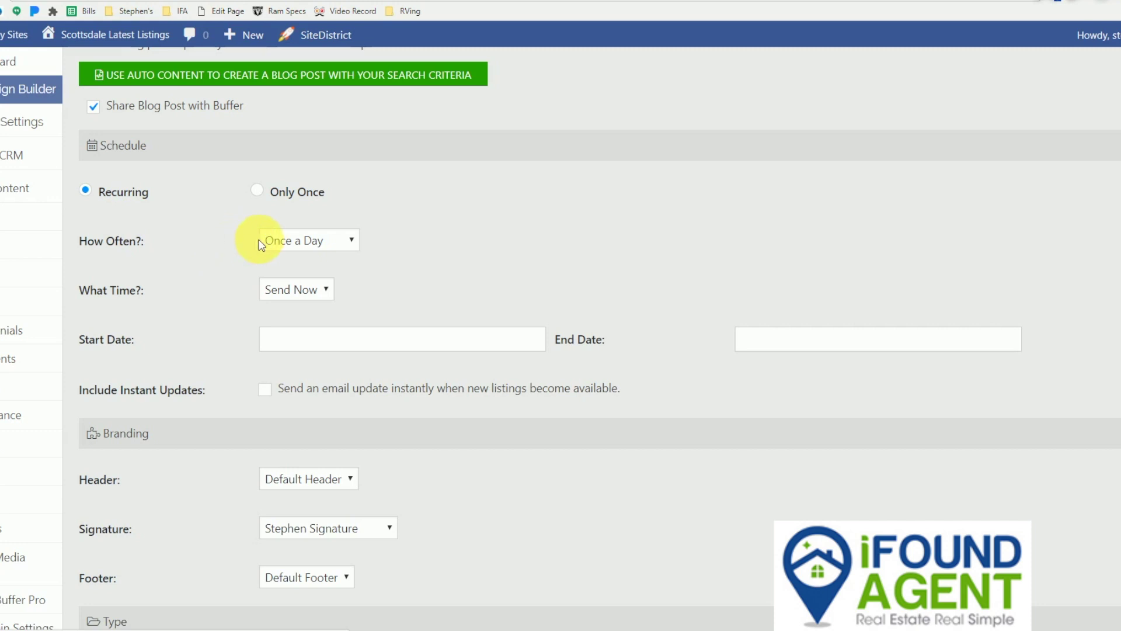
click(278, 242)
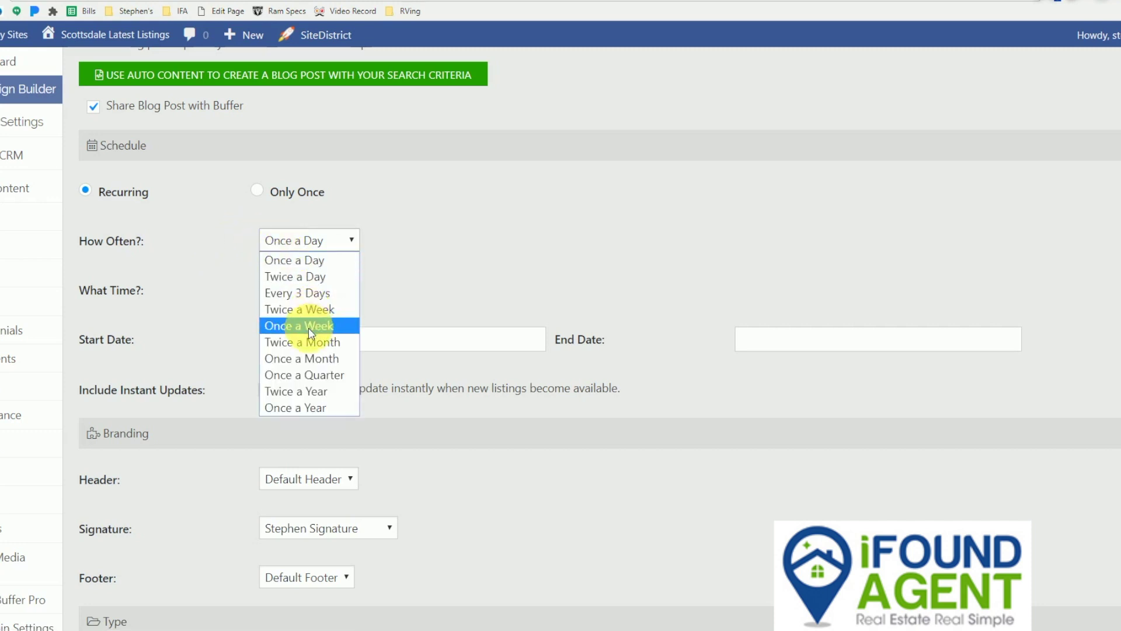
click(306, 358)
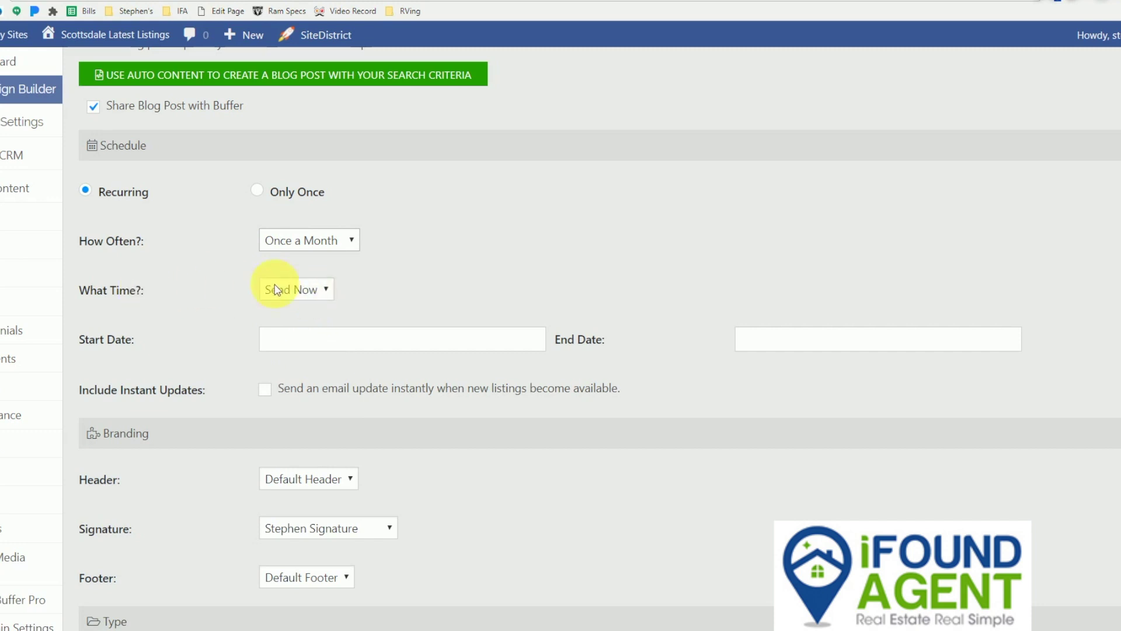
click(303, 331)
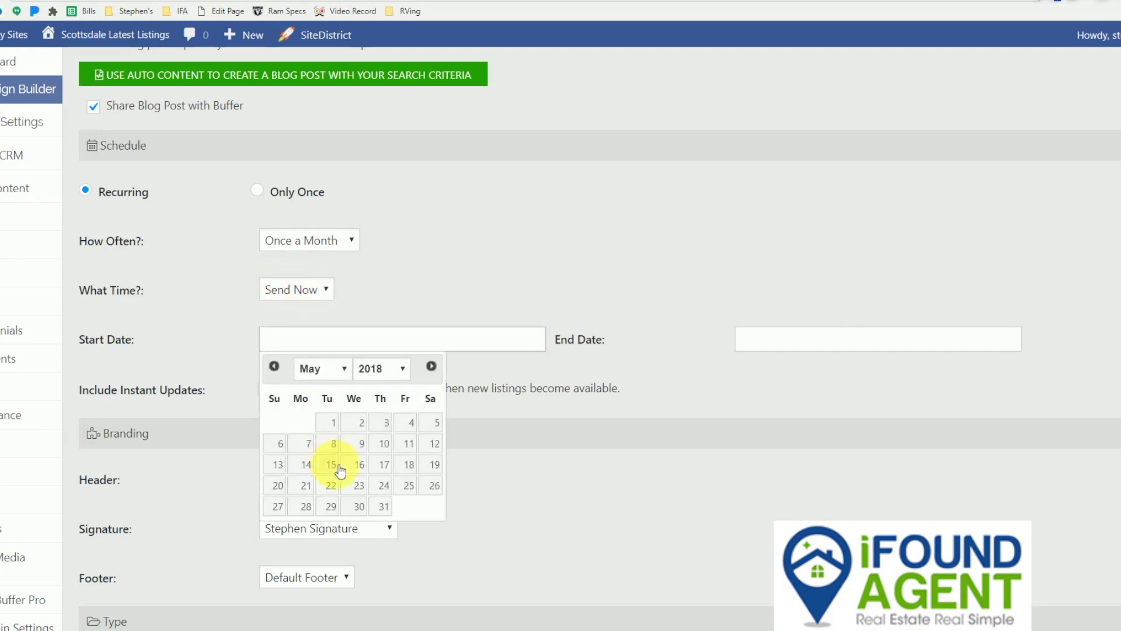
click(272, 374)
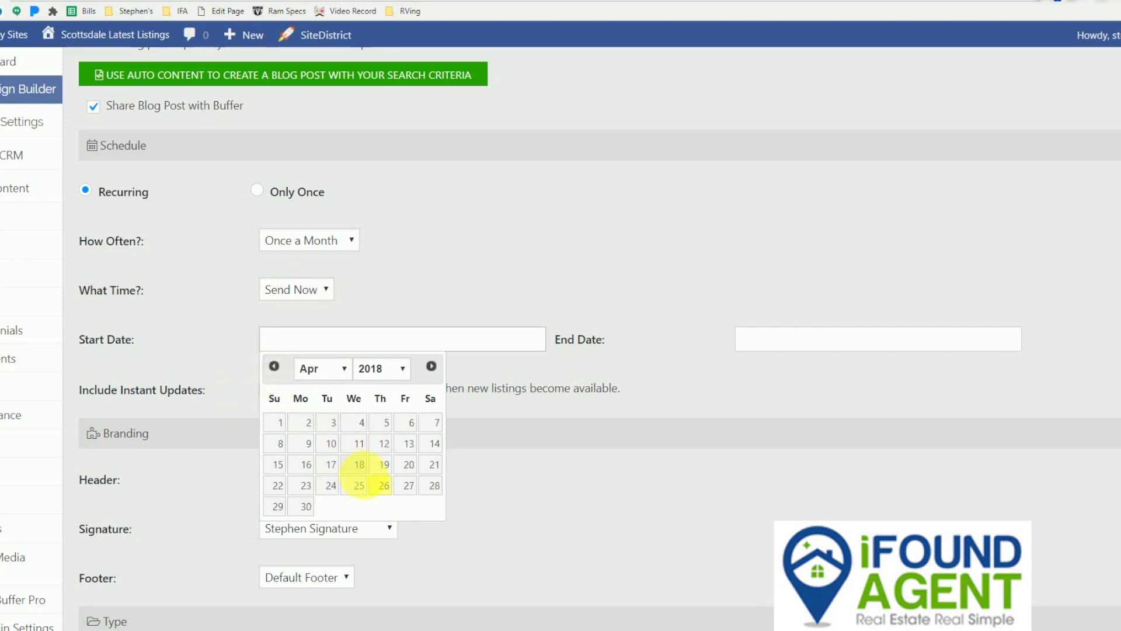
click(387, 485)
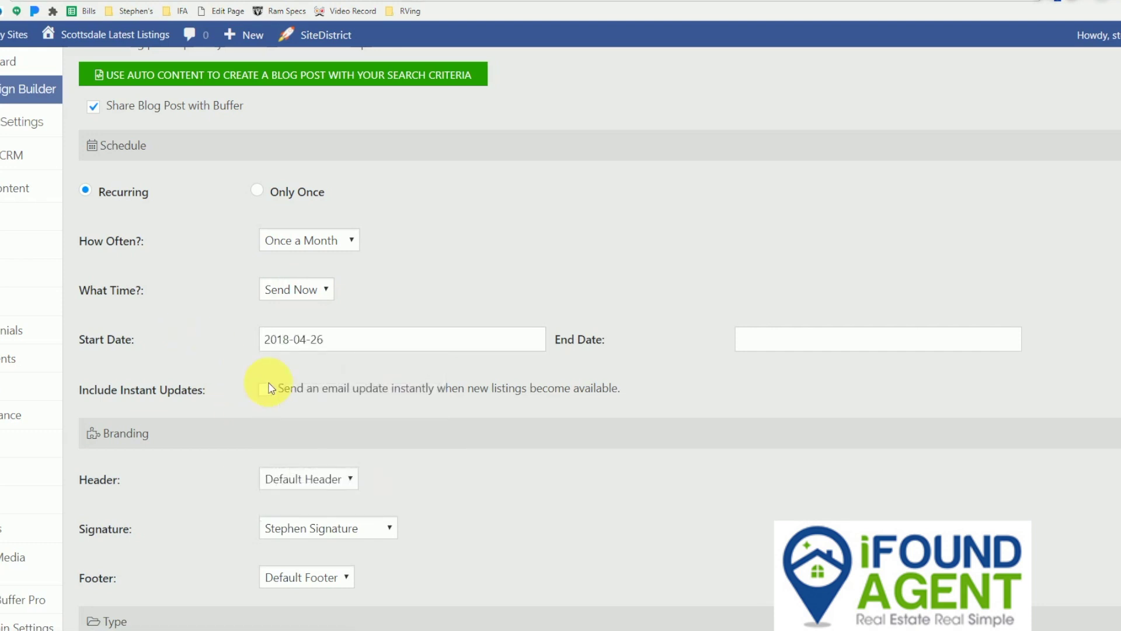
Set the campaign type to Market Update.
scroll(263, 380, down, 2)
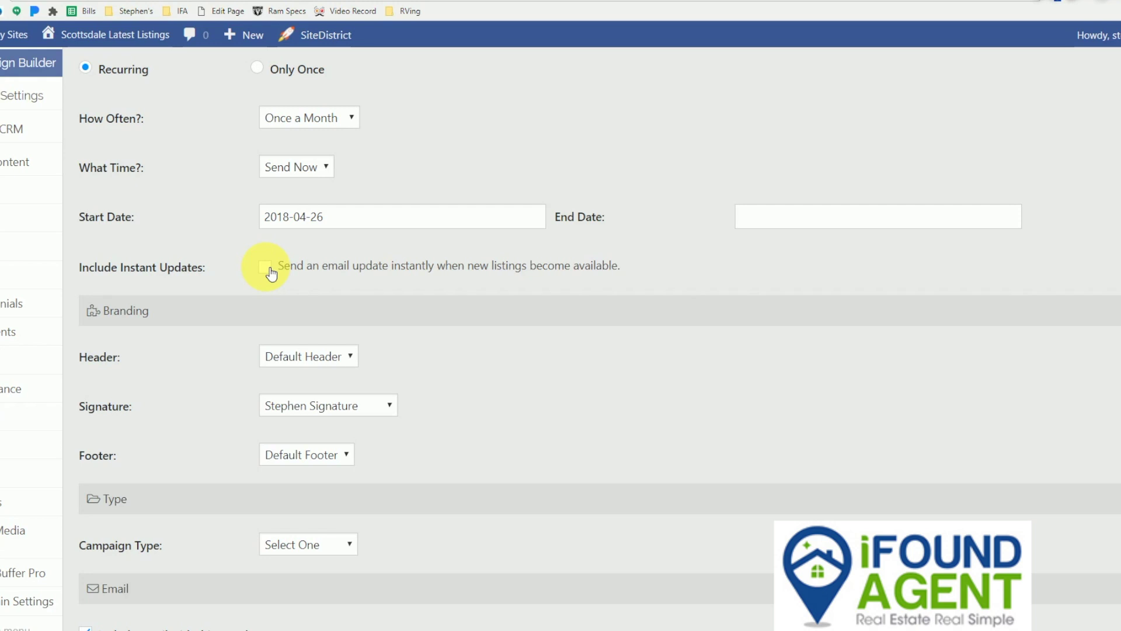
scroll(228, 307, down, 3)
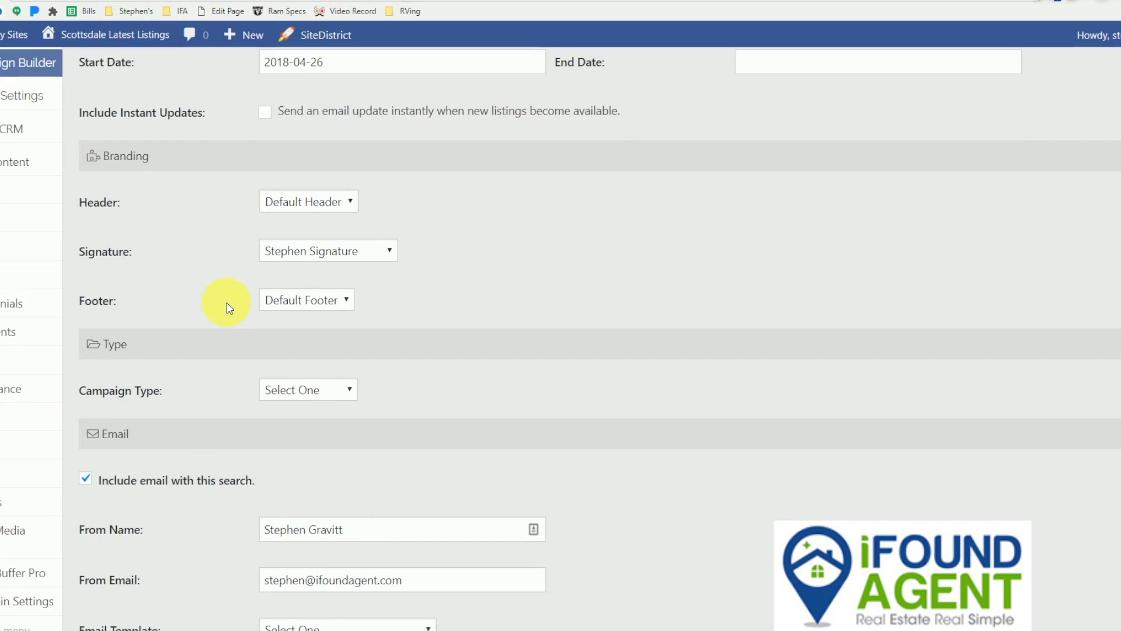
scroll(198, 376, down, 1)
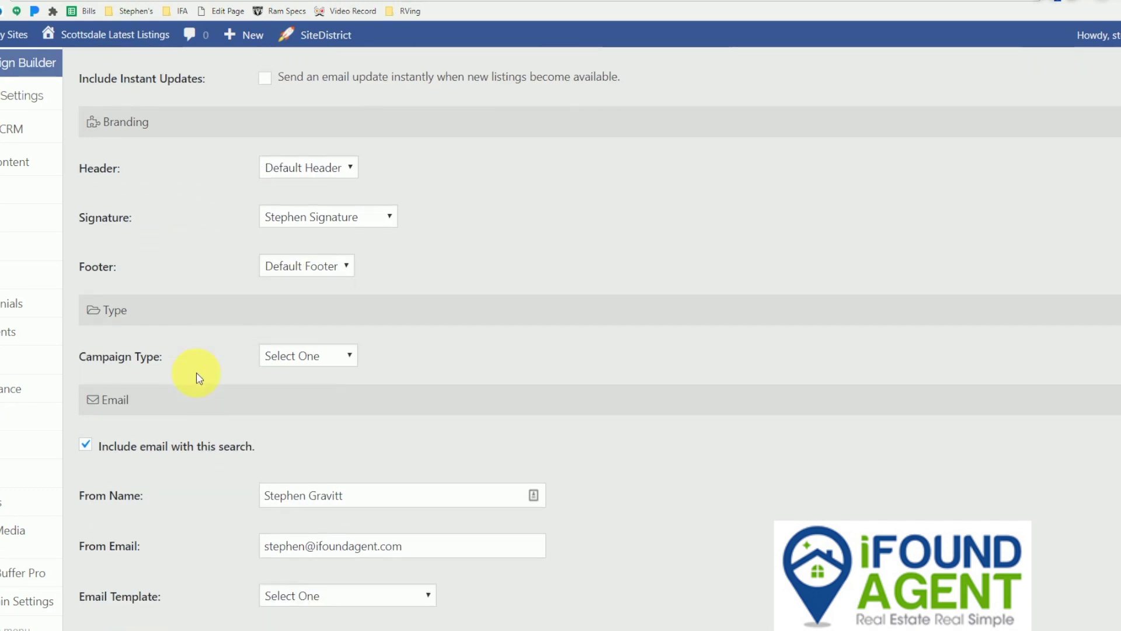
click(335, 339)
click(320, 415)
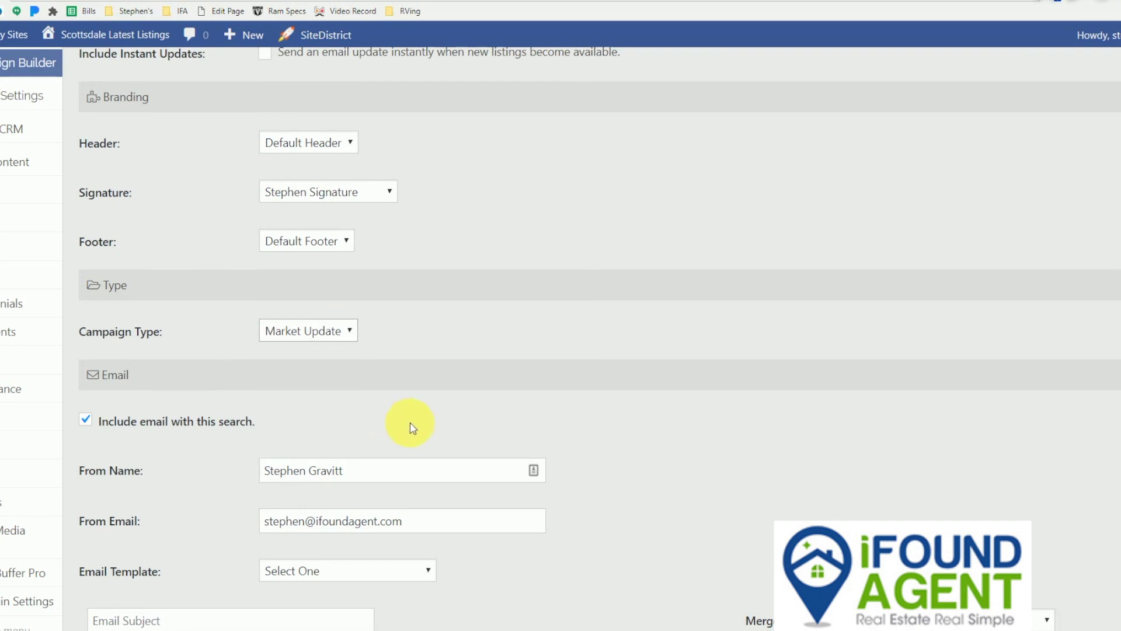
Load the "Market Update - Home Owner" email template into the campaign's email.
scroll(412, 427, down, 1)
scroll(412, 427, down, 1)
scroll(446, 168, down, 2)
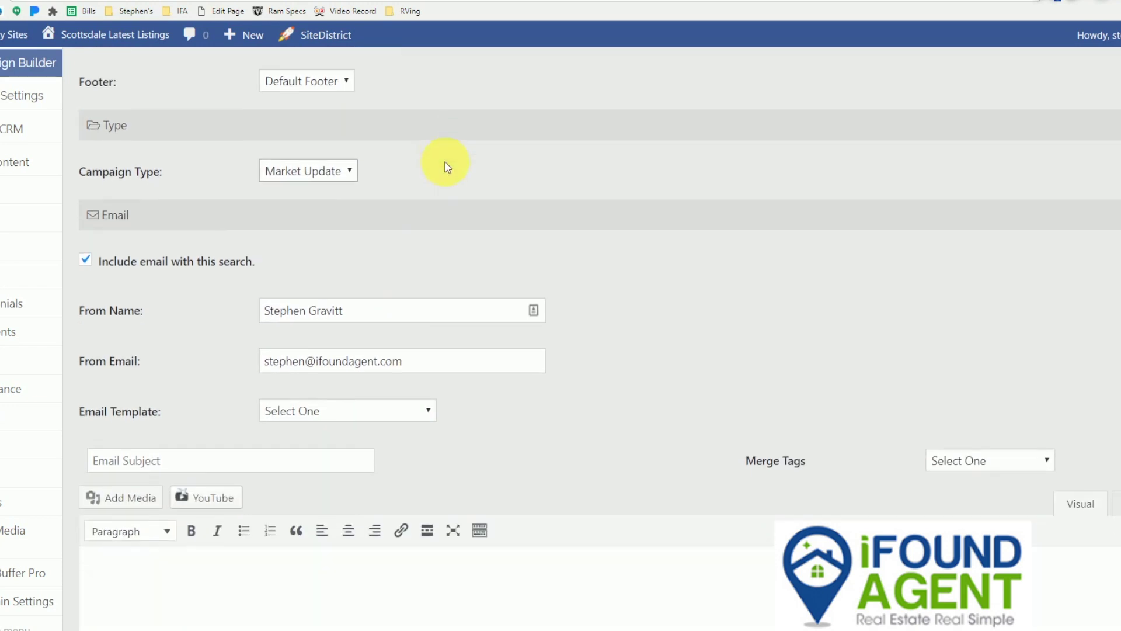
click(380, 307)
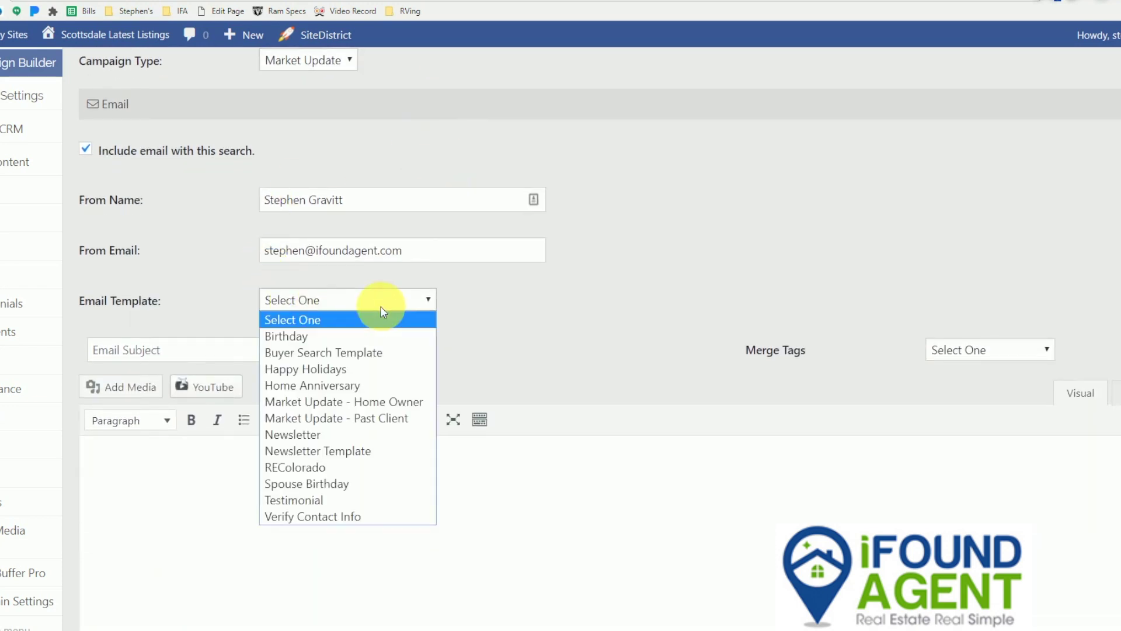
click(345, 403)
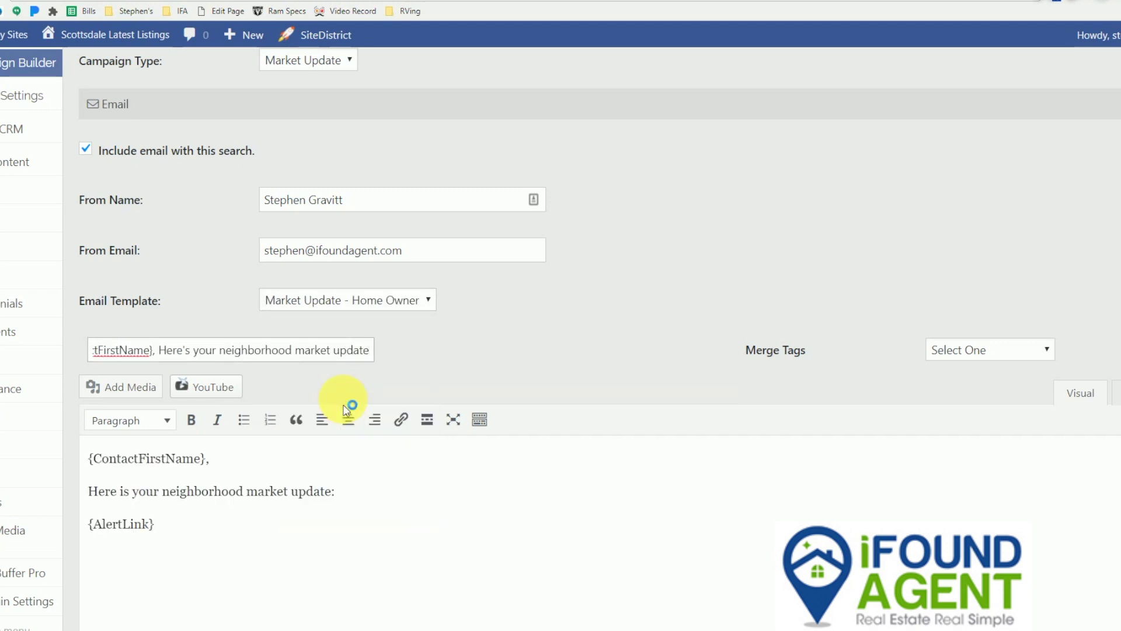
Check the contact first name and AlertLink merge tags in the email body and save the campaign.
double_click(185, 459)
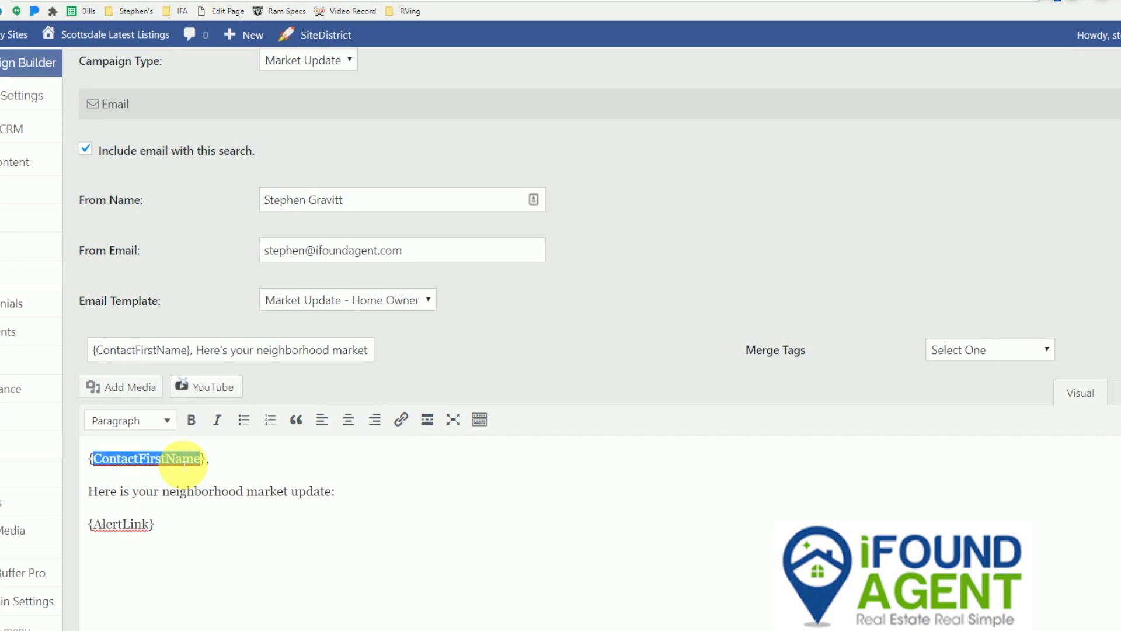
double_click(124, 523)
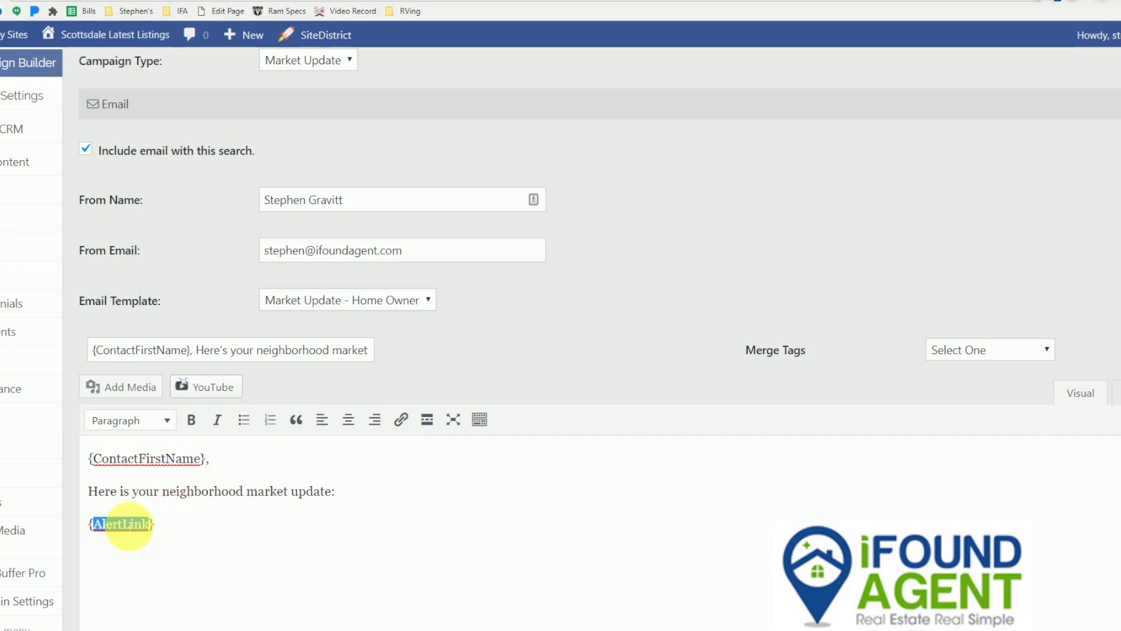
scroll(289, 522, down, 2)
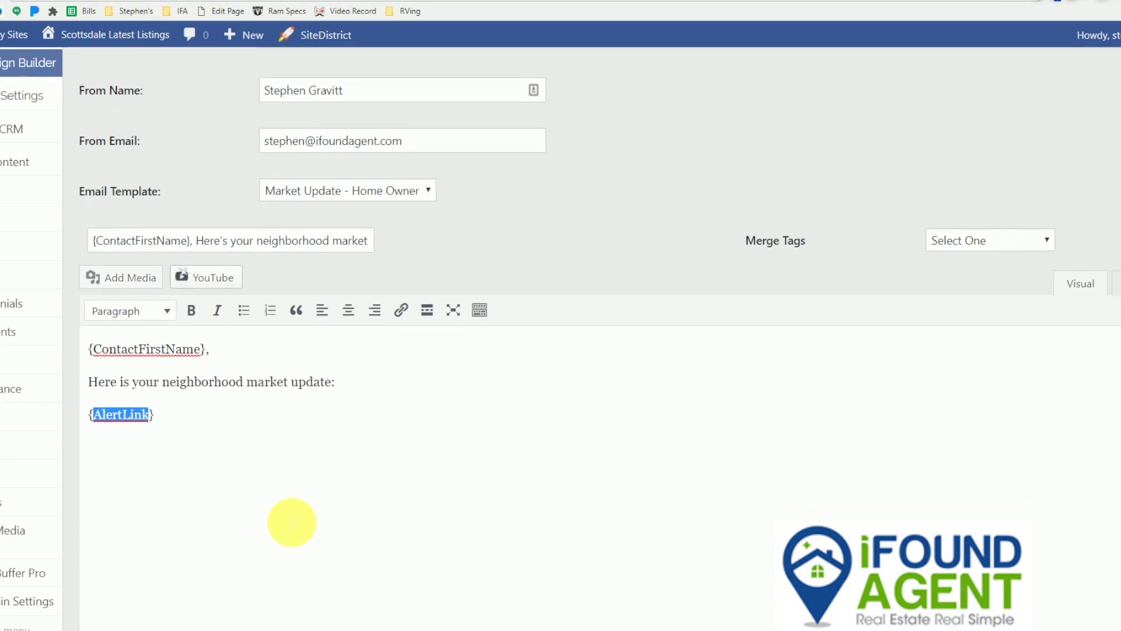
scroll(292, 522, down, 2)
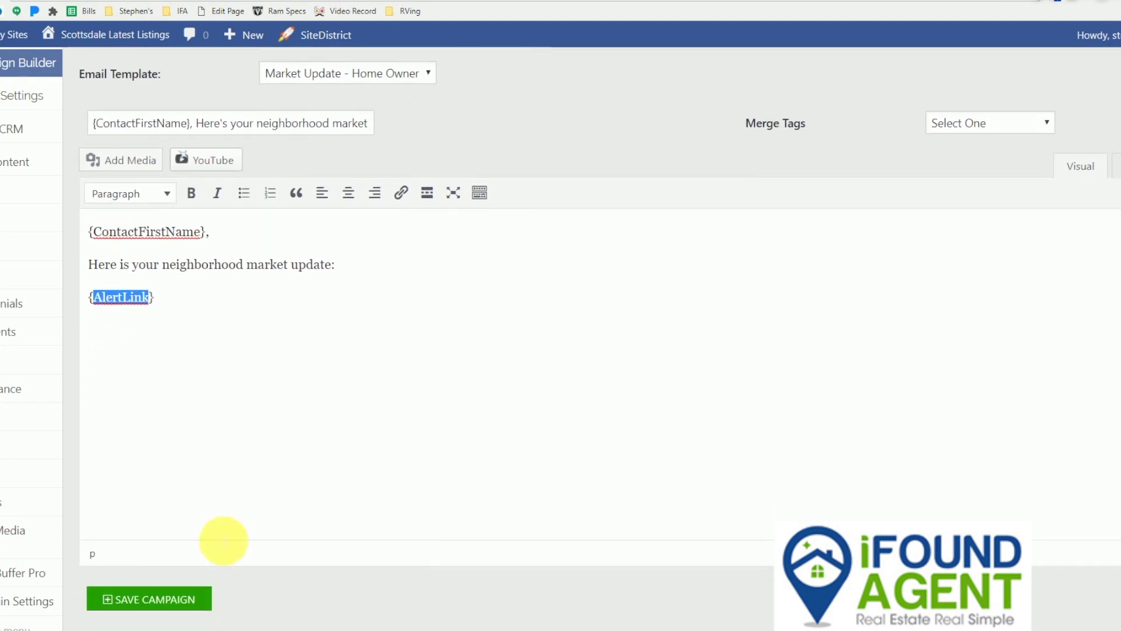
click(161, 602)
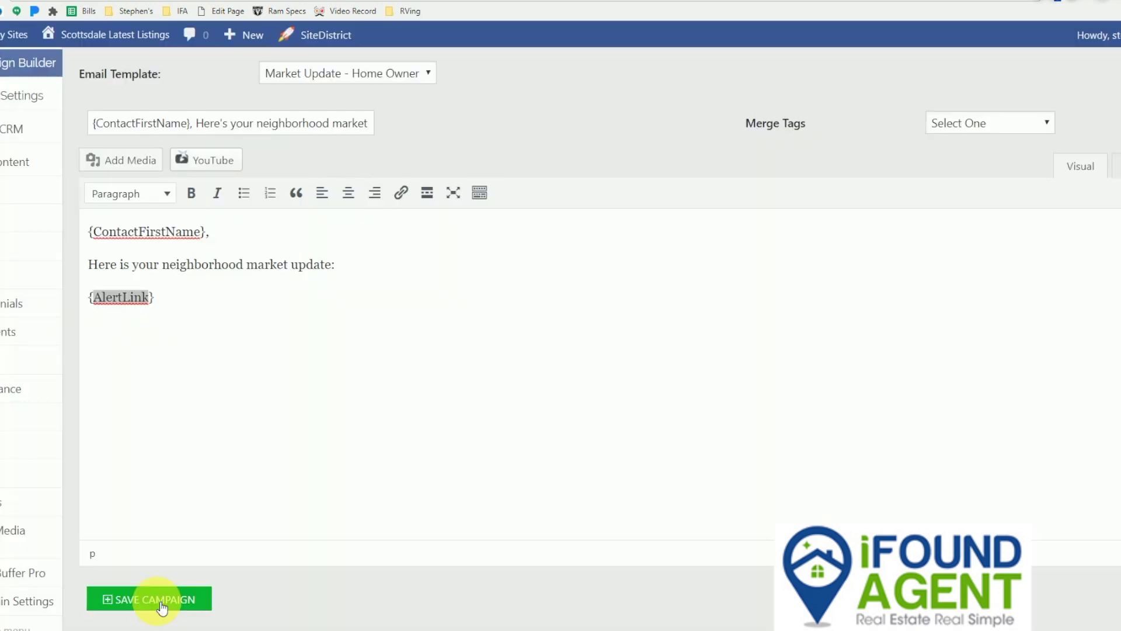
Go back to the campaign's schedule settings and open the End Date calendar.
scroll(163, 607, up, 13)
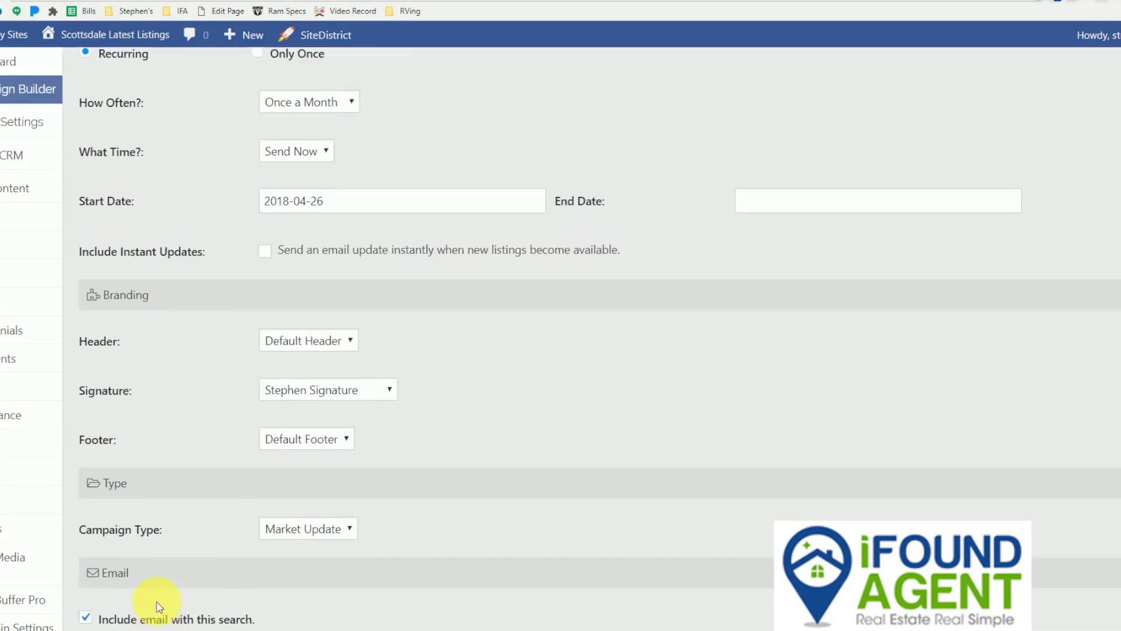
scroll(696, 330, down, 3)
scroll(515, 353, up, 4)
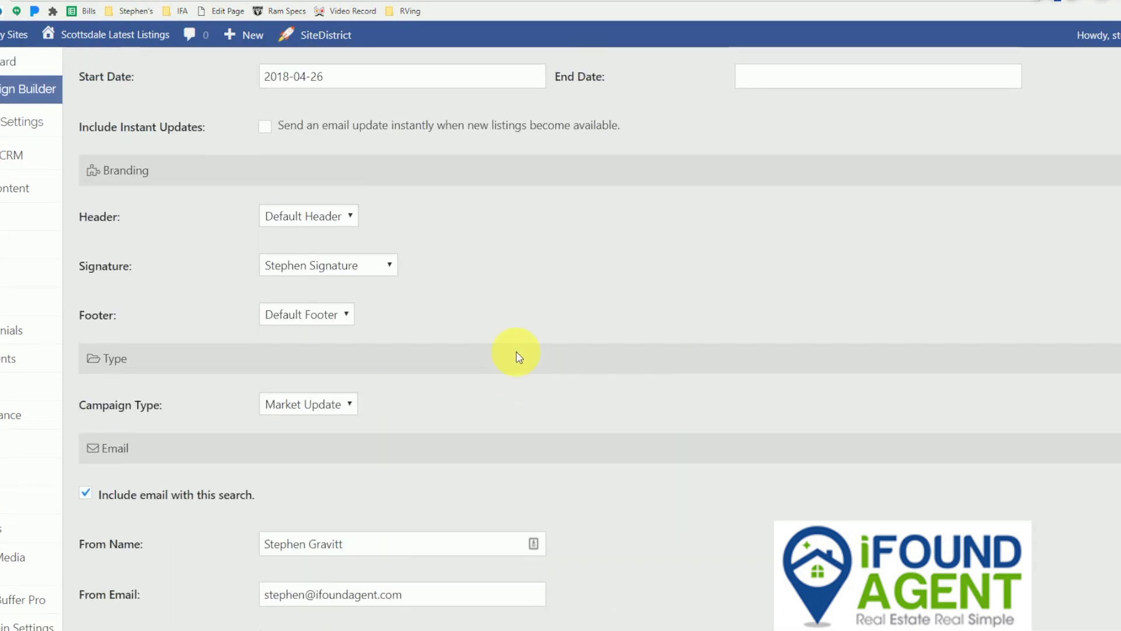
click(773, 231)
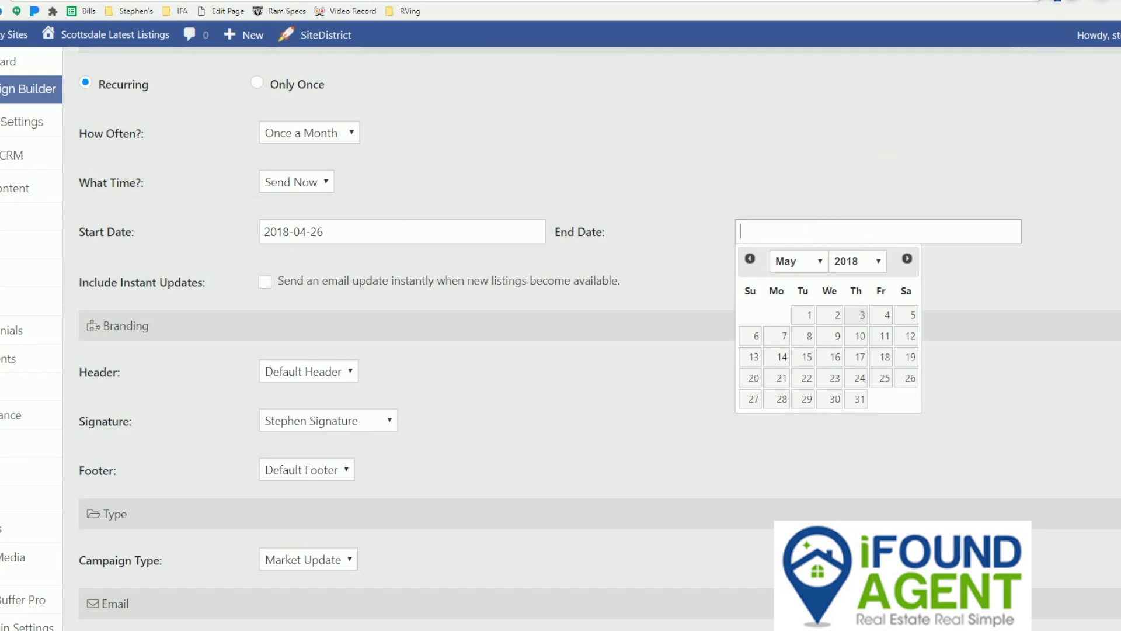
Switch to the Gmail inbox, refresh it and open the neighborhood market update email.
key(super+d)
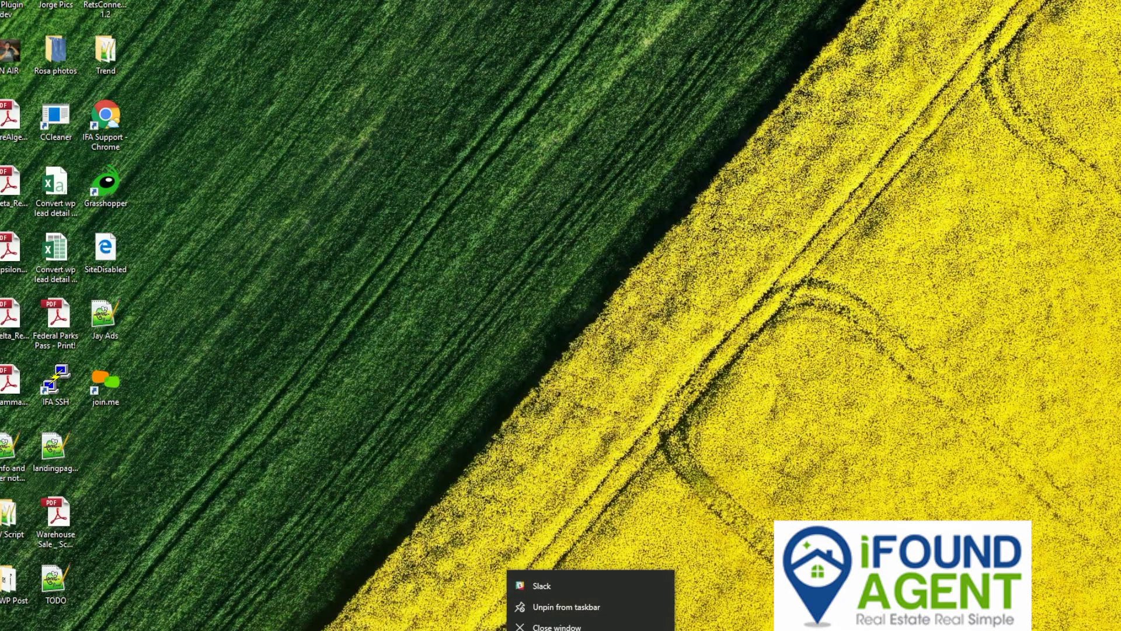
click(314, 599)
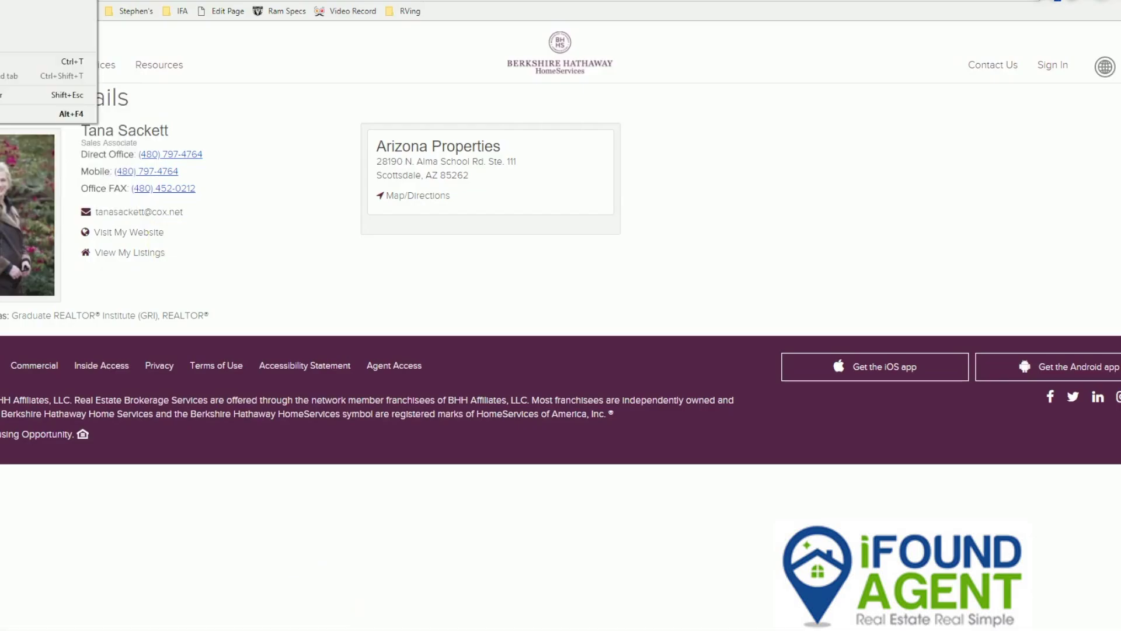
key(ctrl+Tab)
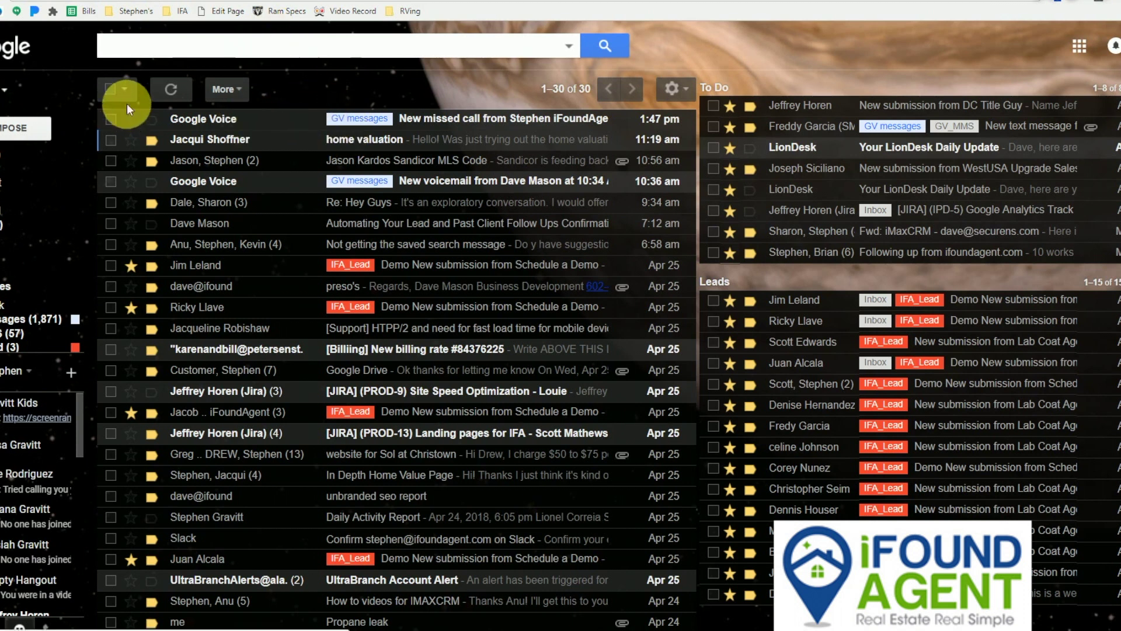
click(167, 91)
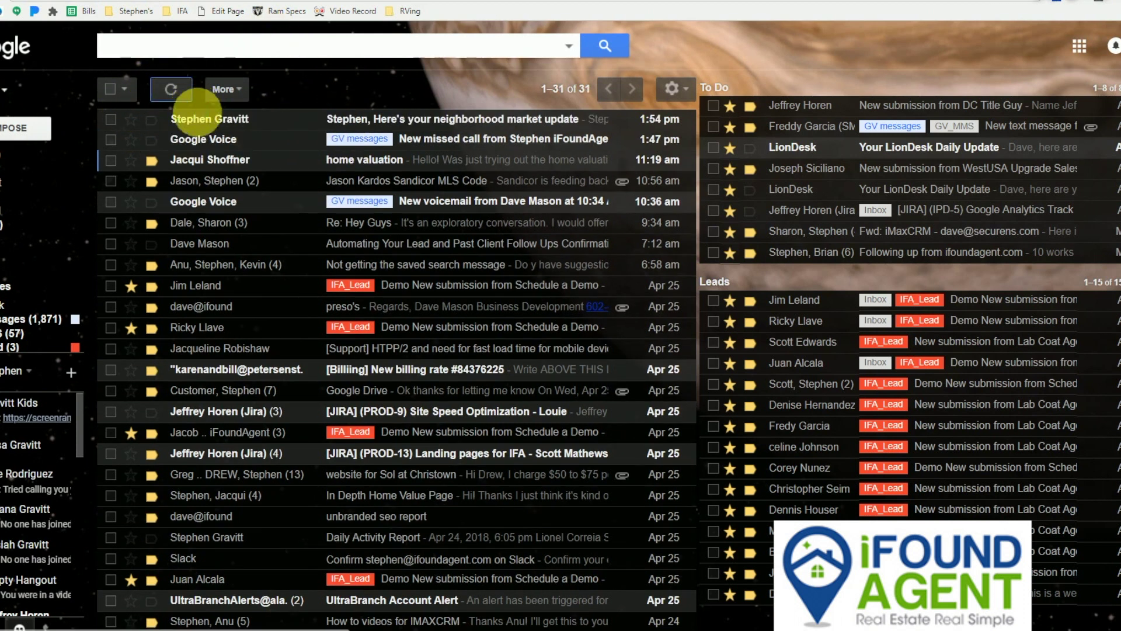
click(200, 115)
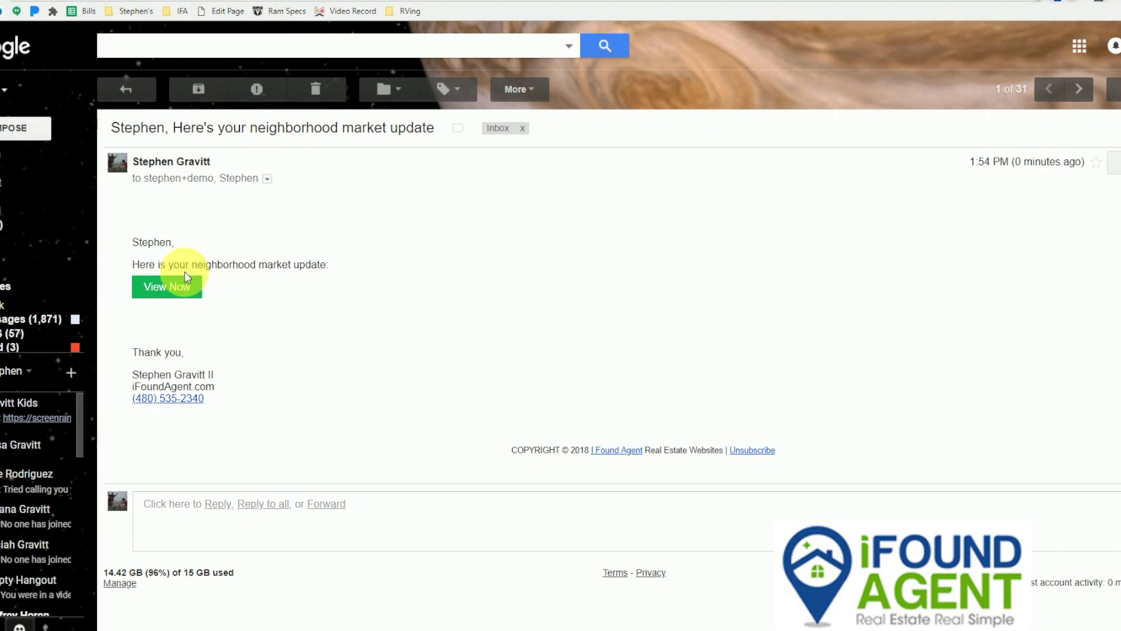
Open the email's View Now link in an incognito window and examine the Garden Lakes map, selected criteria, price summary and listings.
right_click(182, 292)
click(215, 326)
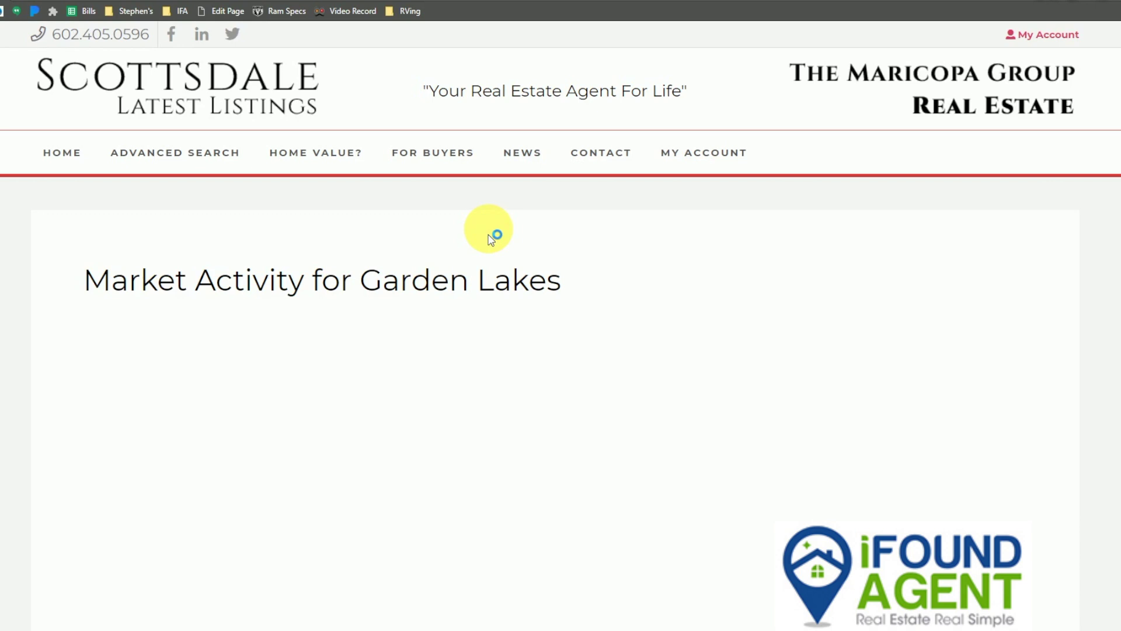
scroll(493, 235, down, 2)
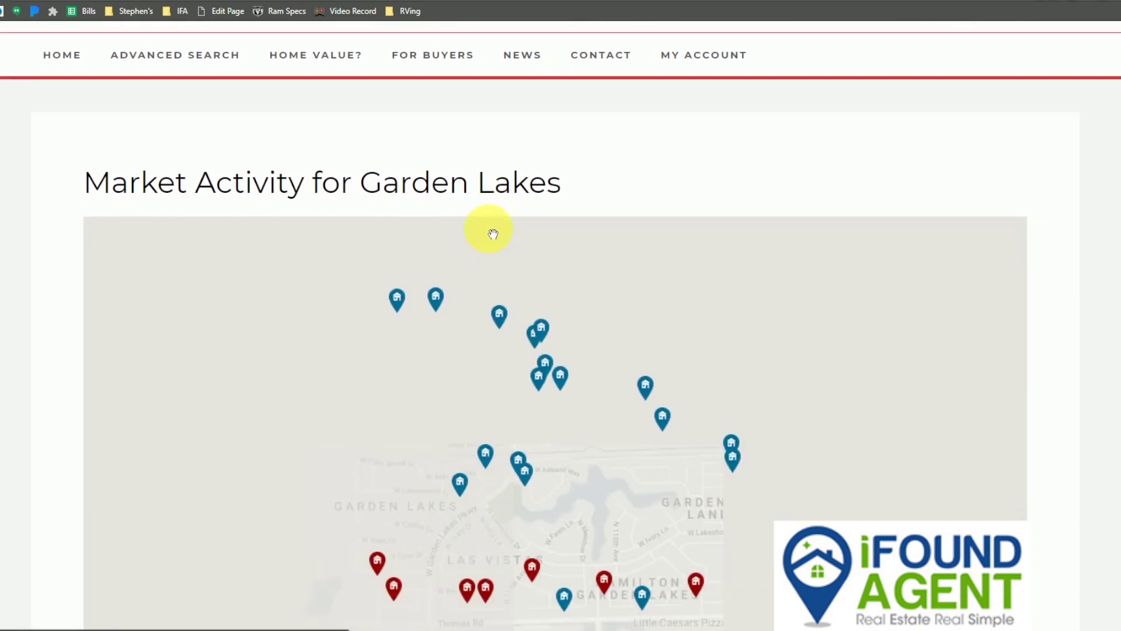
scroll(493, 234, down, 2)
scroll(493, 234, down, 2)
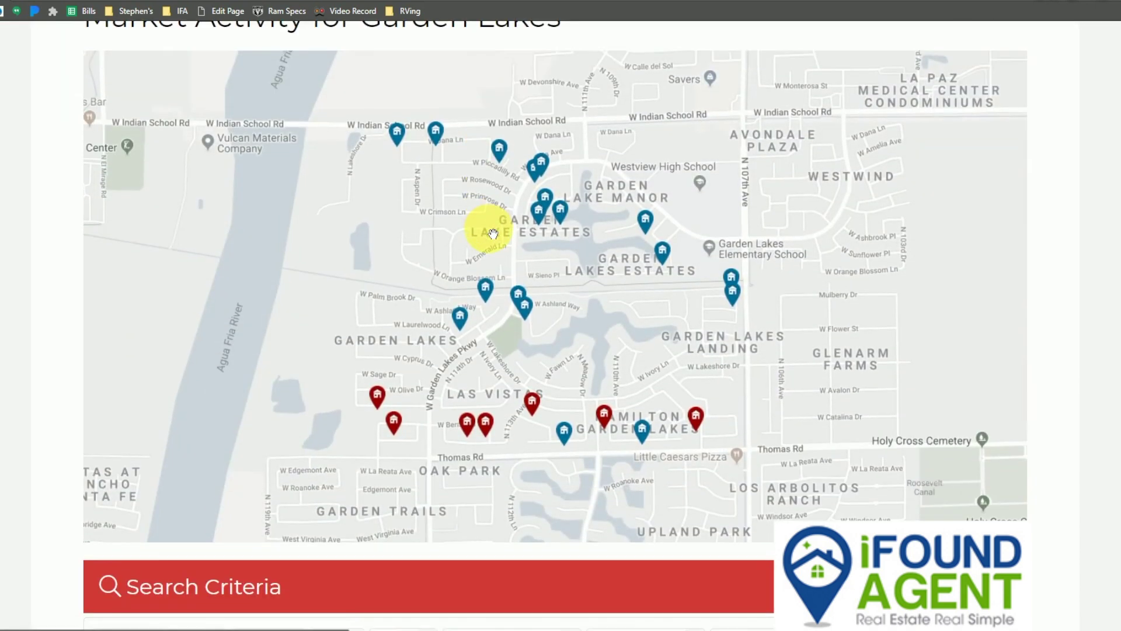
scroll(493, 234, down, 3)
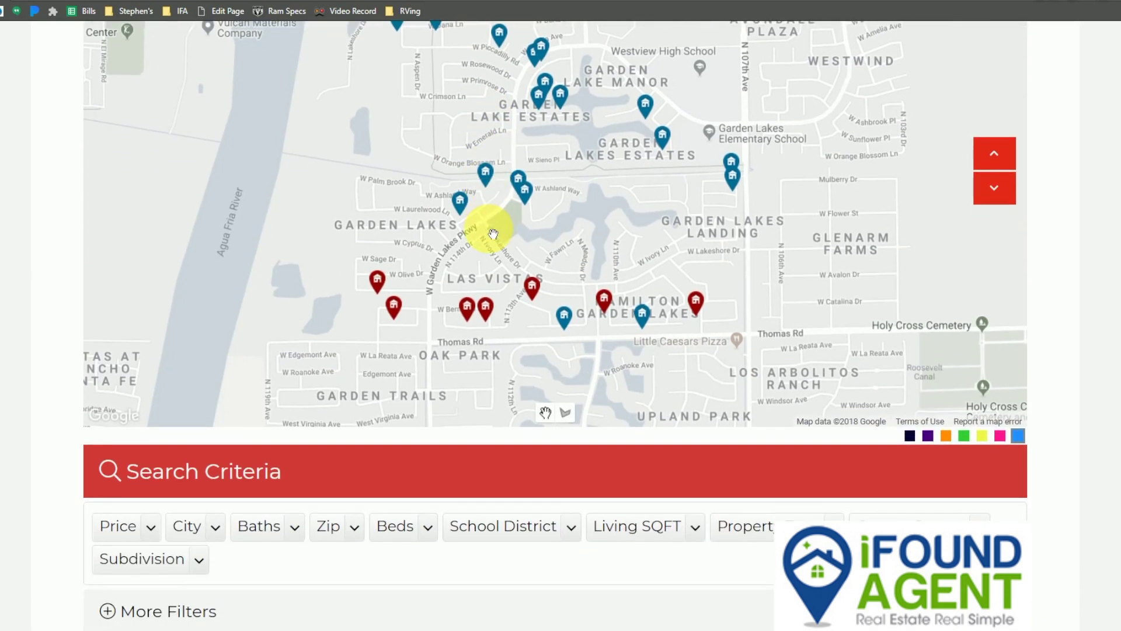
scroll(493, 235, down, 3)
scroll(493, 234, down, 7)
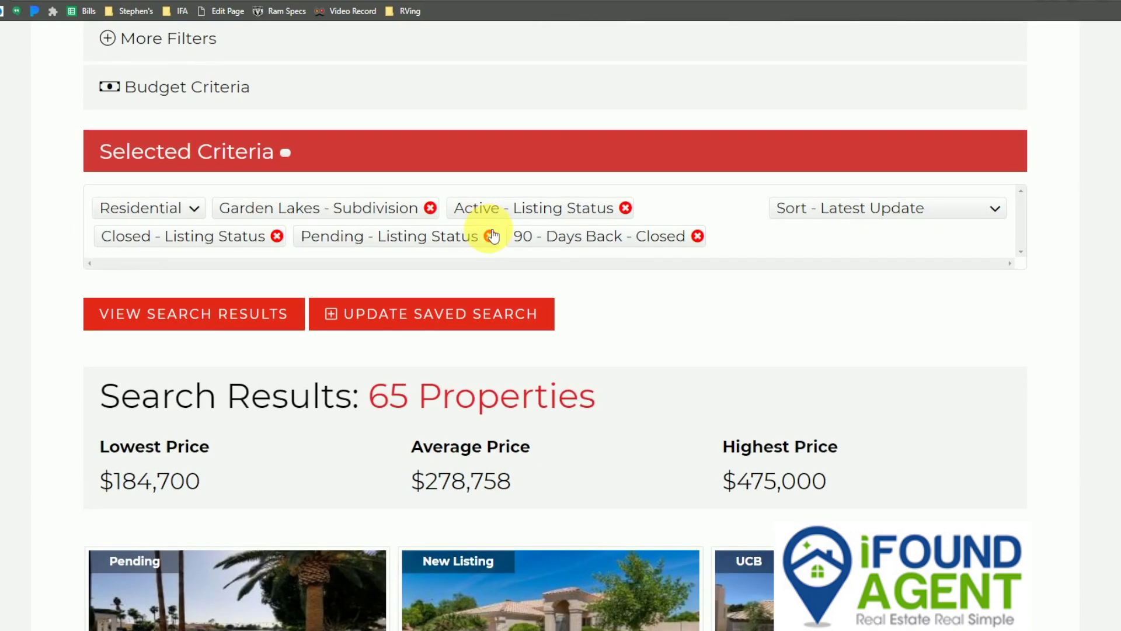
scroll(493, 236, down, 8)
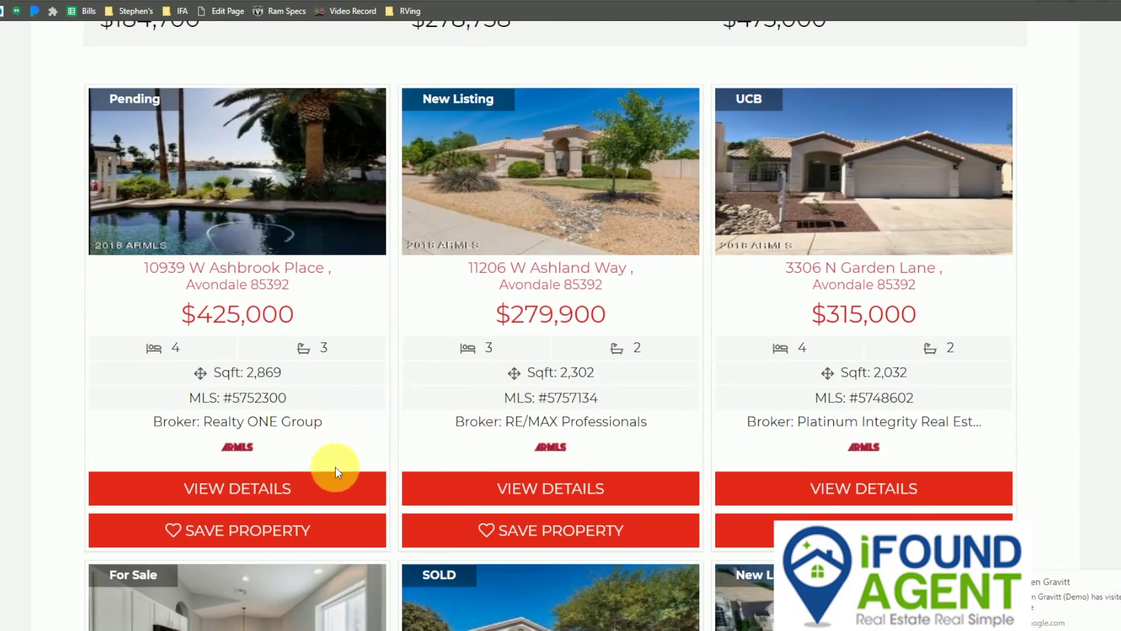
Read and close the website-visit notification email, and save the first listing, the pending $425,000 home.
click(1074, 596)
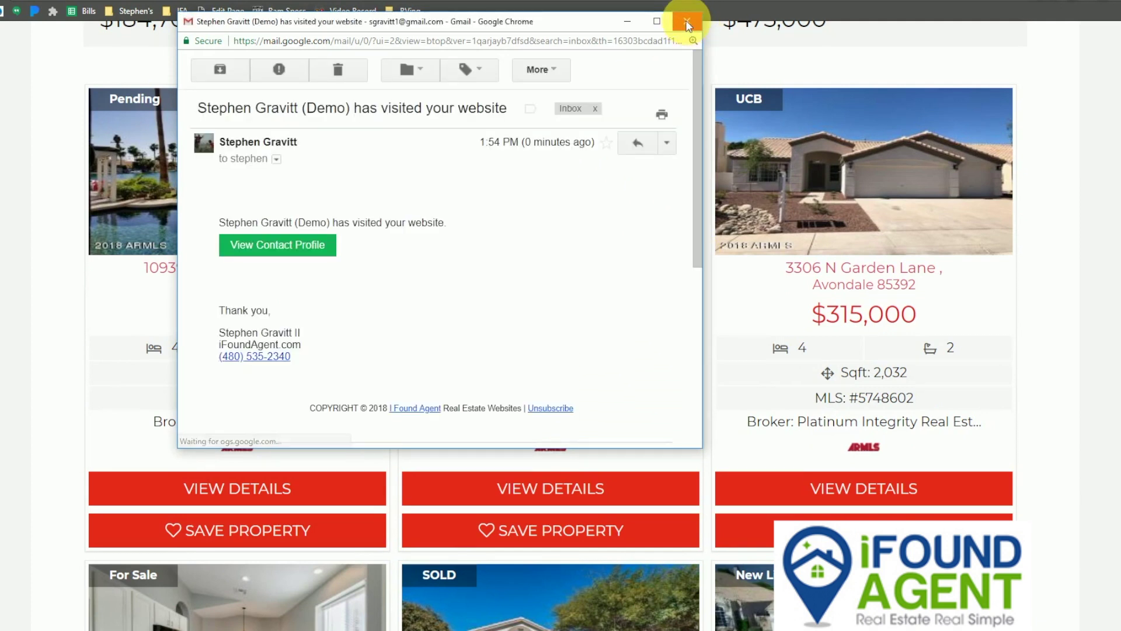
click(687, 22)
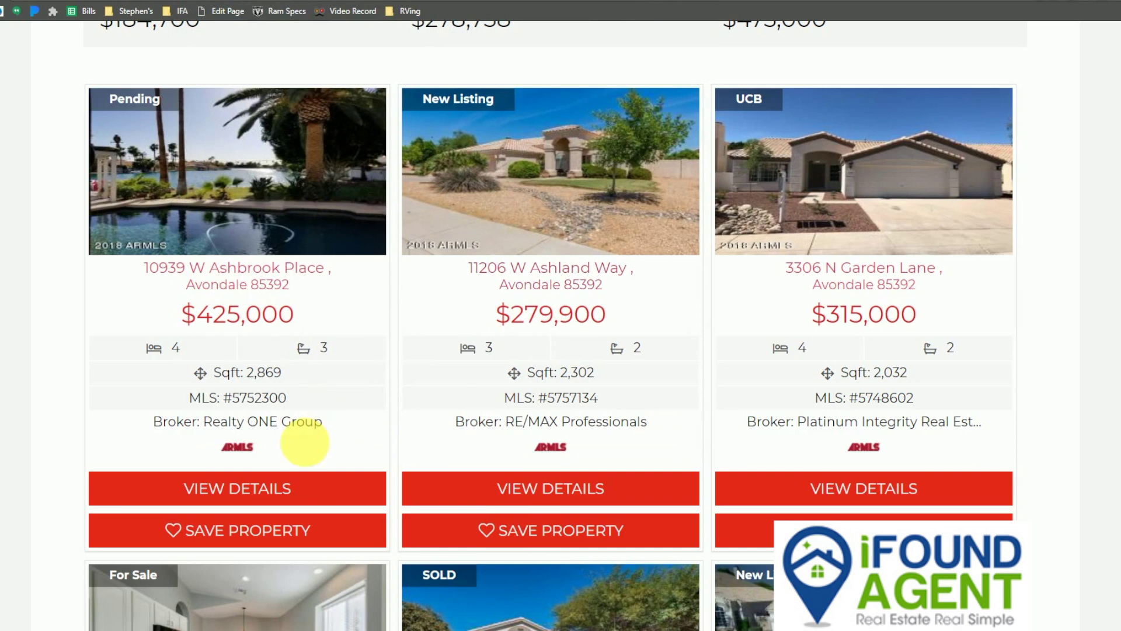
click(260, 530)
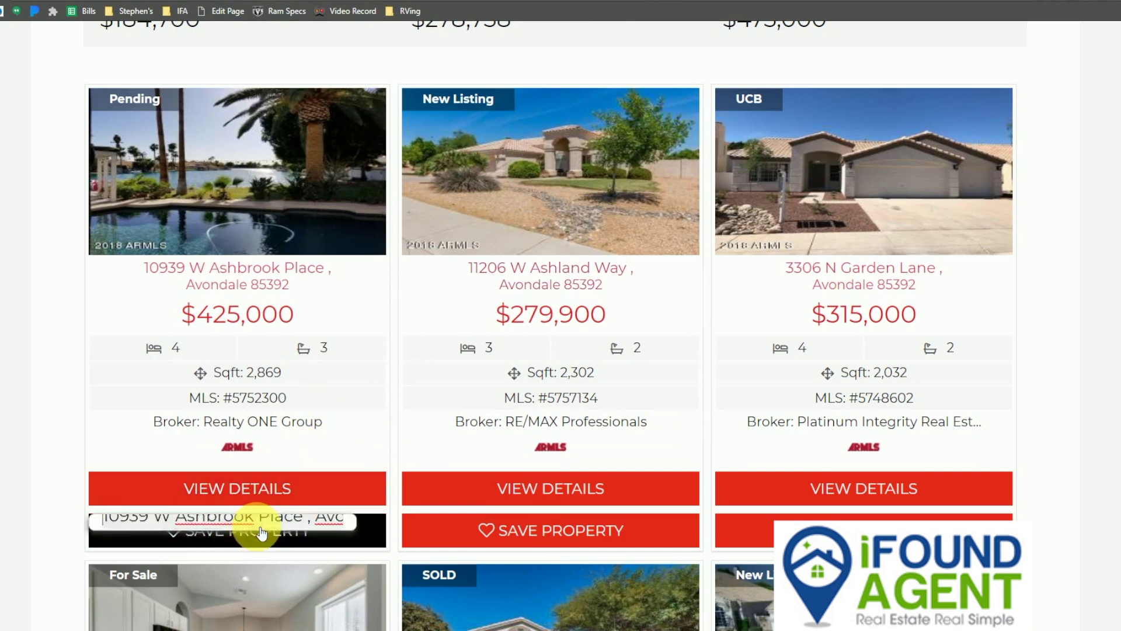
click(227, 612)
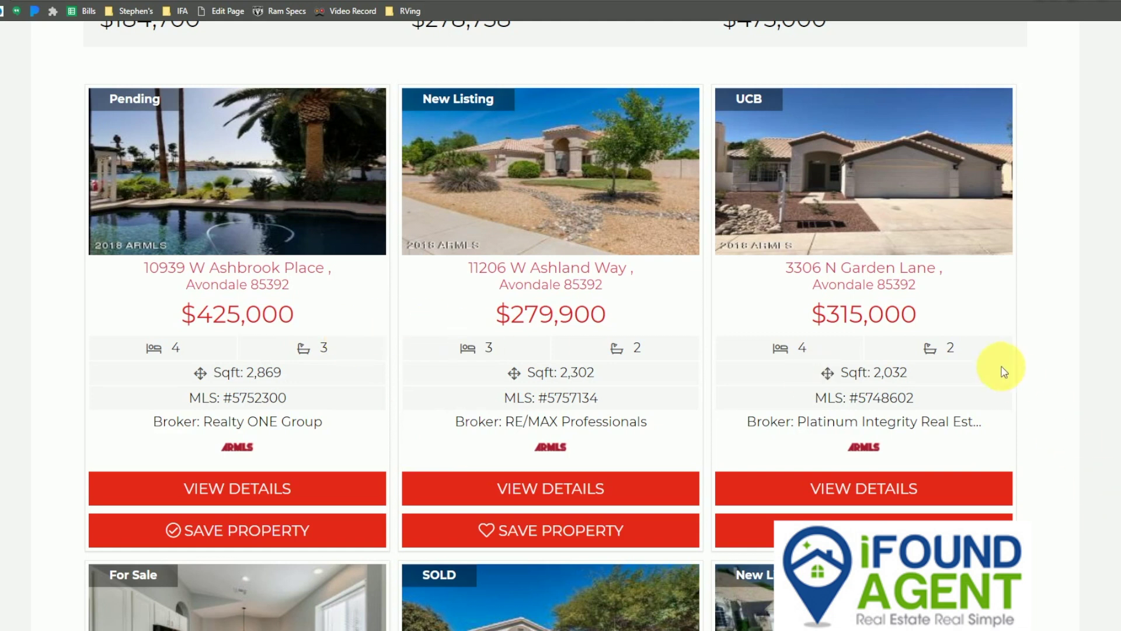
Review the Garden Lakes market activity page and expand More Filters to examine the additional search options.
scroll(989, 368, up, 10)
scroll(988, 368, up, 1)
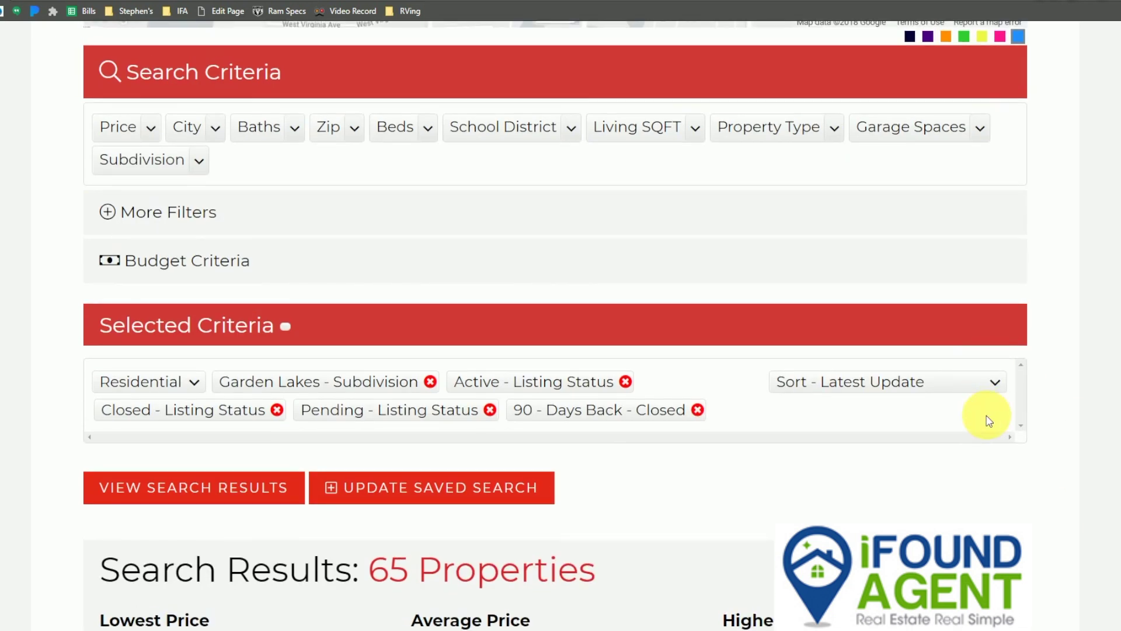
scroll(988, 420, up, 10)
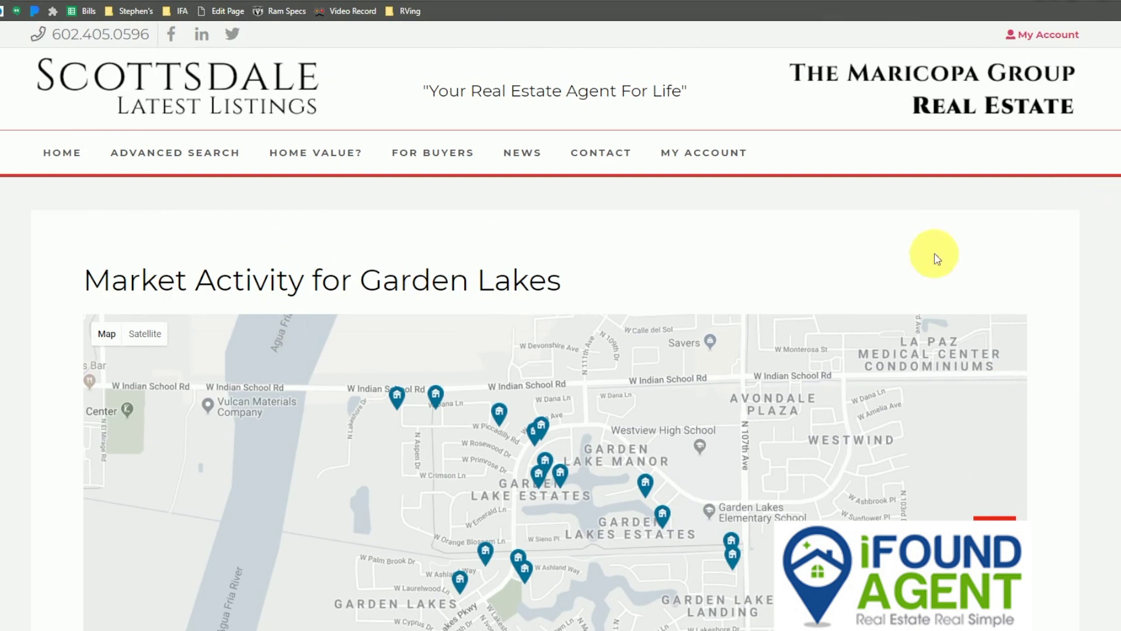
scroll(773, 185, down, 8)
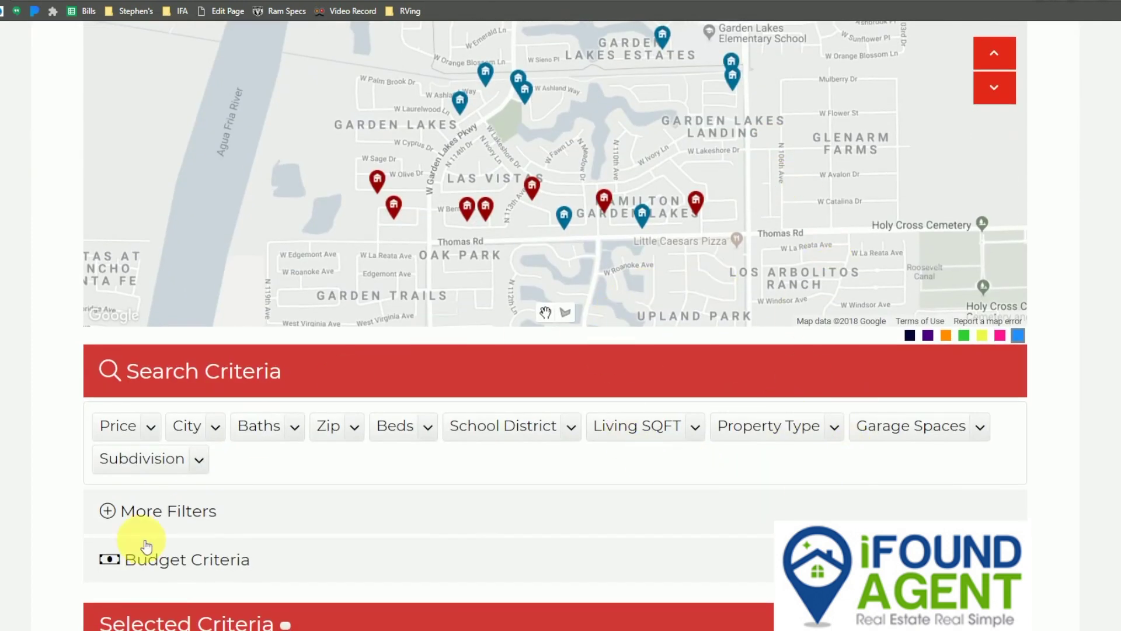
scroll(146, 546, down, 2)
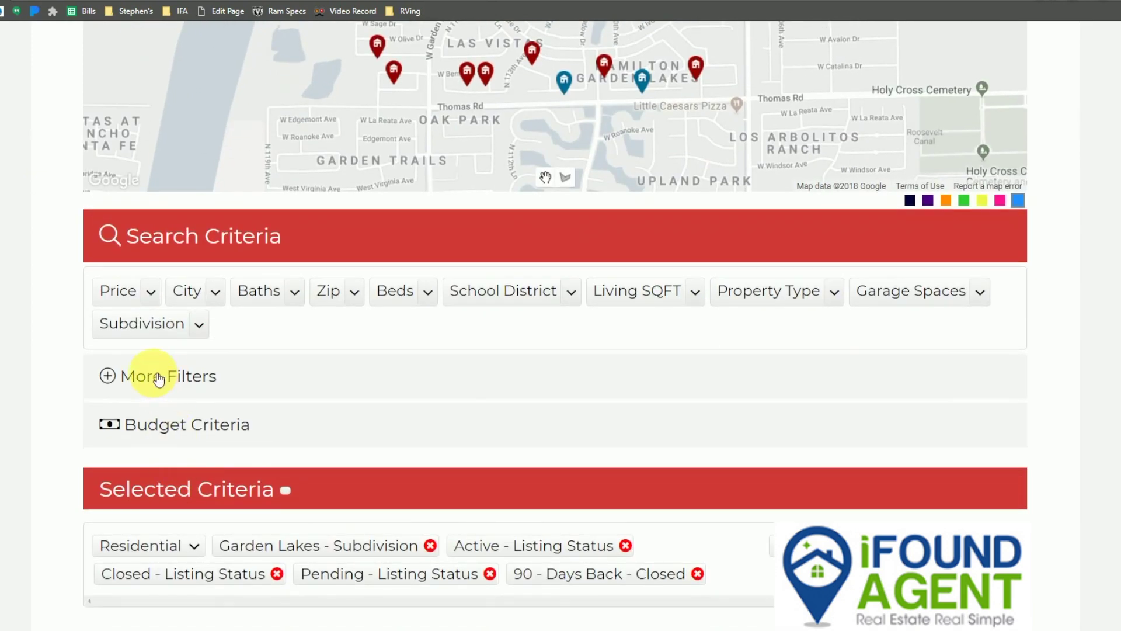
click(159, 379)
scroll(656, 408, down, 4)
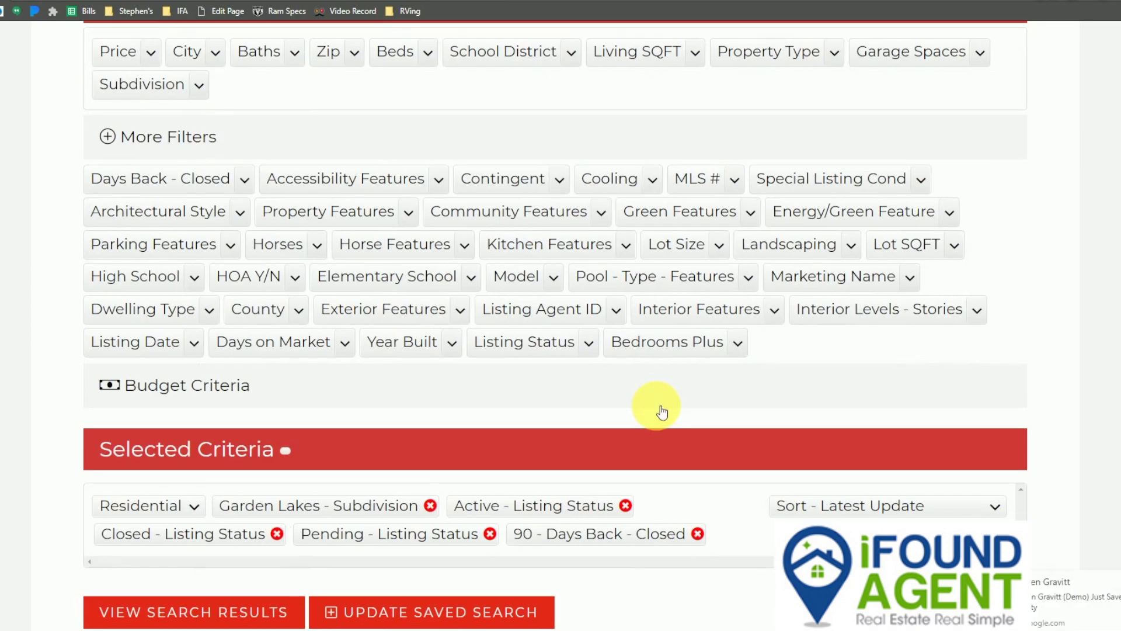
scroll(659, 409, down, 1)
Read and close the saved-property notification email, and return to the site's admin to open the CRM Contacts list.
click(1089, 604)
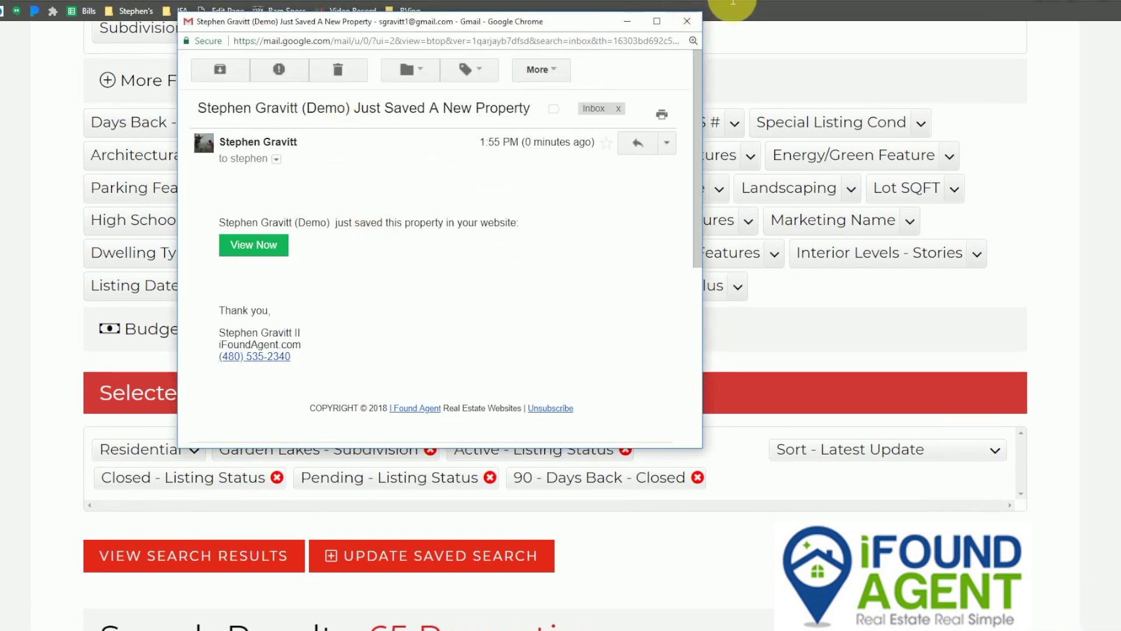
click(686, 21)
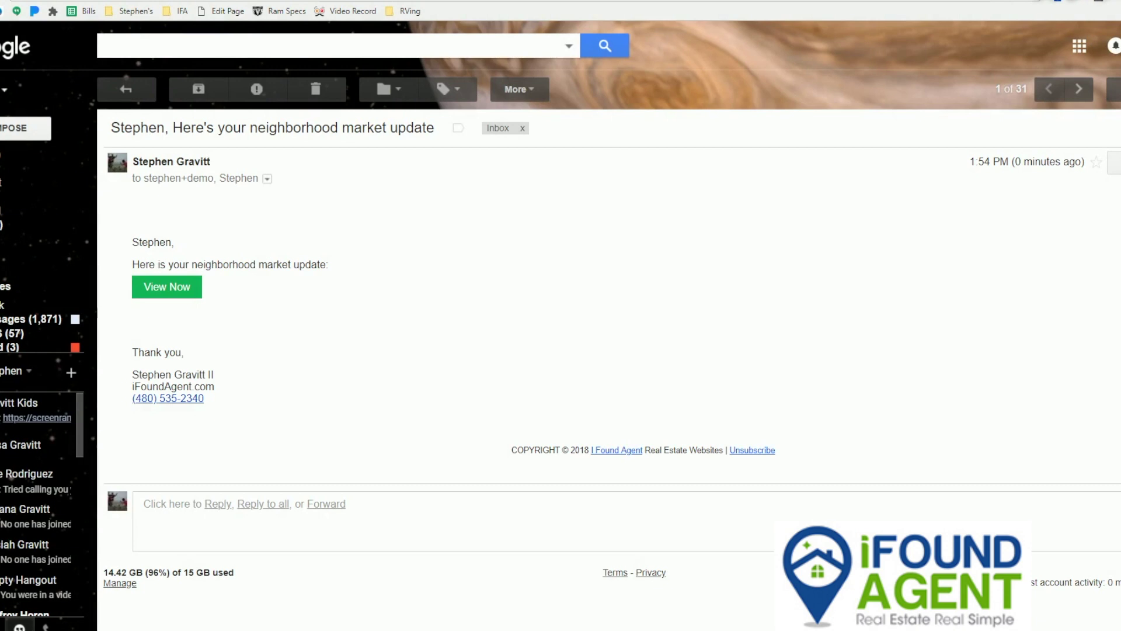
click(414, 613)
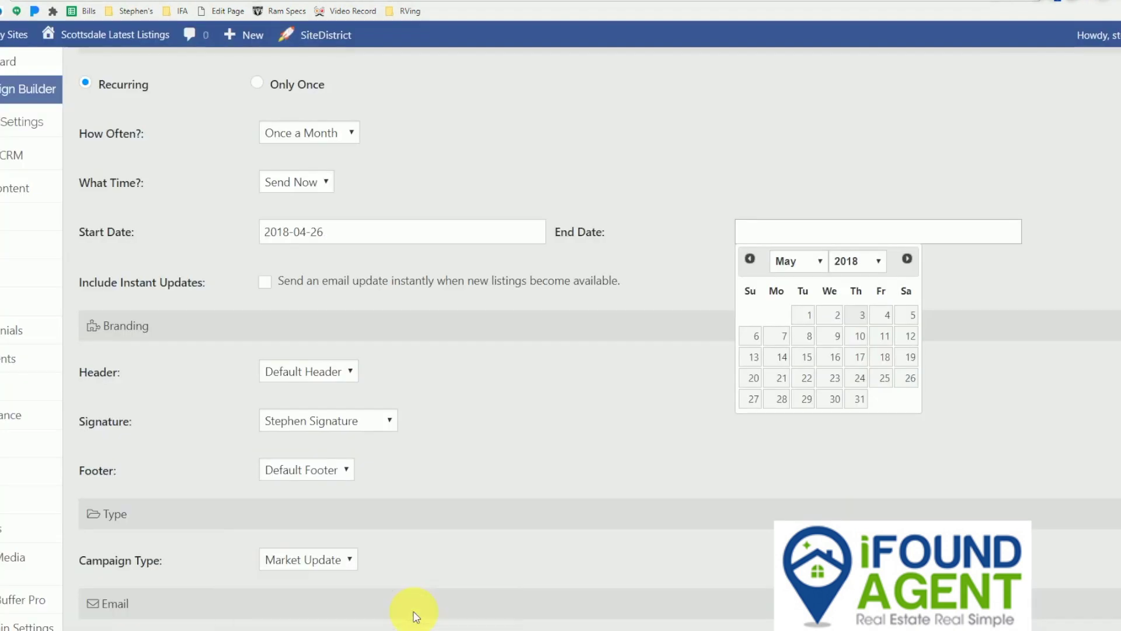
mouse_move(29, 146)
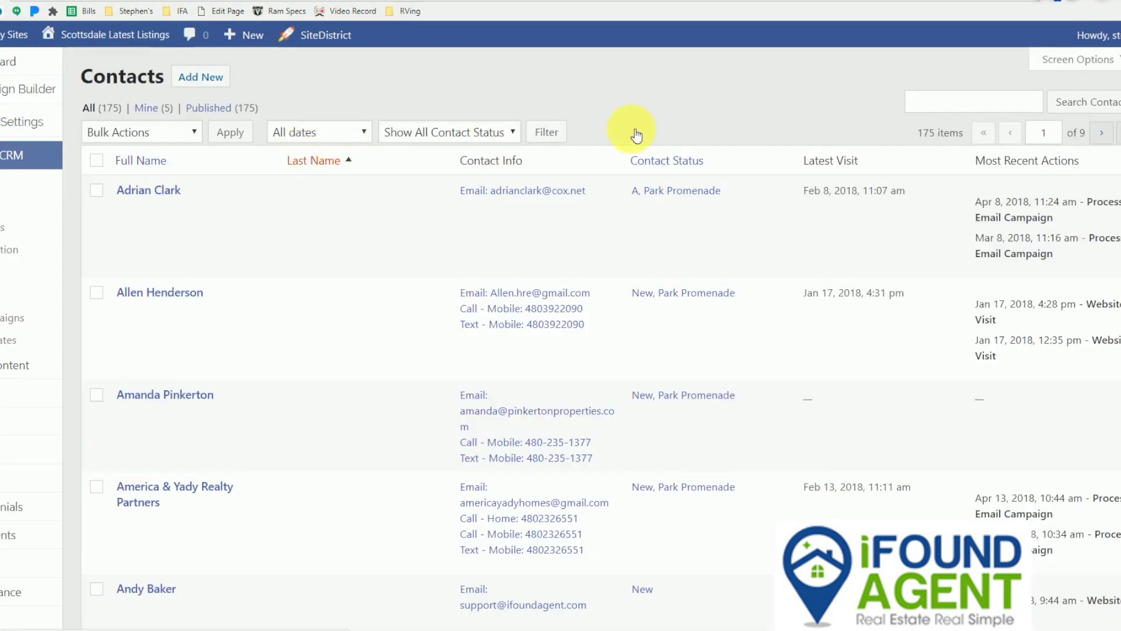
Search the contacts by the demo contact's first name and open the demo contact's record.
click(940, 102)
text(ste)
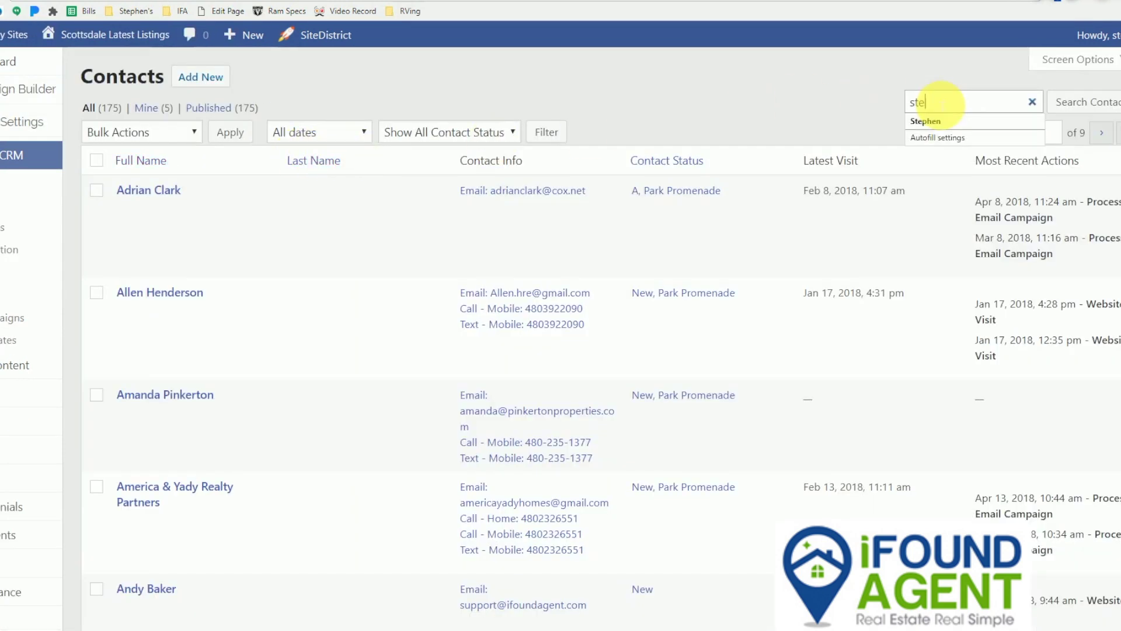
text(phen)
key(Return)
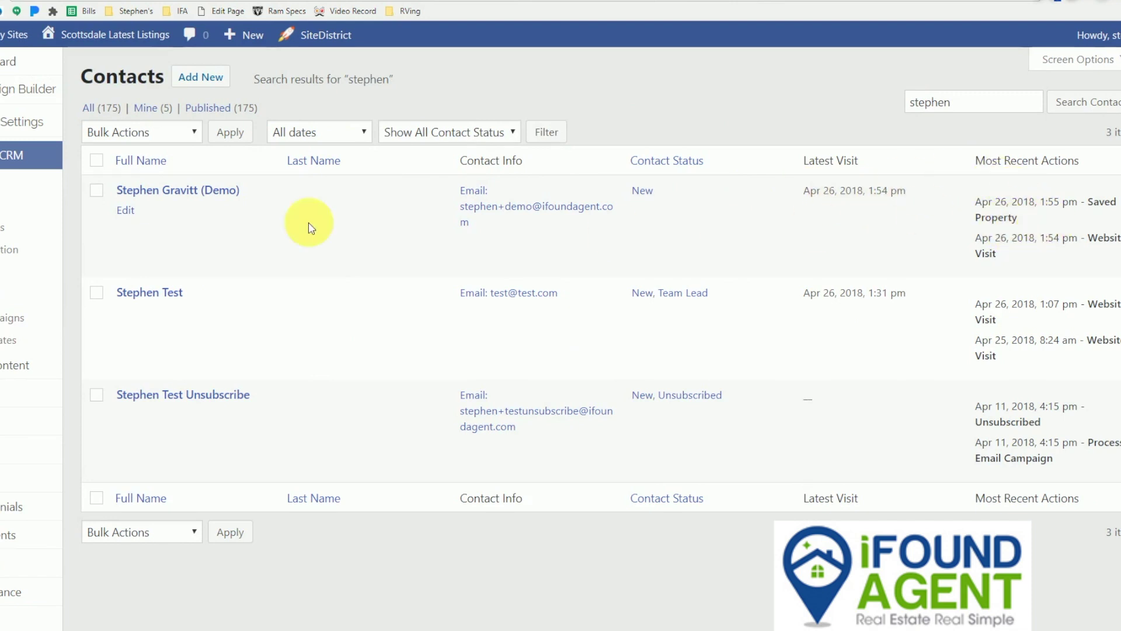
click(228, 199)
Examine the contact's Activity Log, highlighting the latest Saved Property and Website Visit actions.
scroll(232, 362, down, 6)
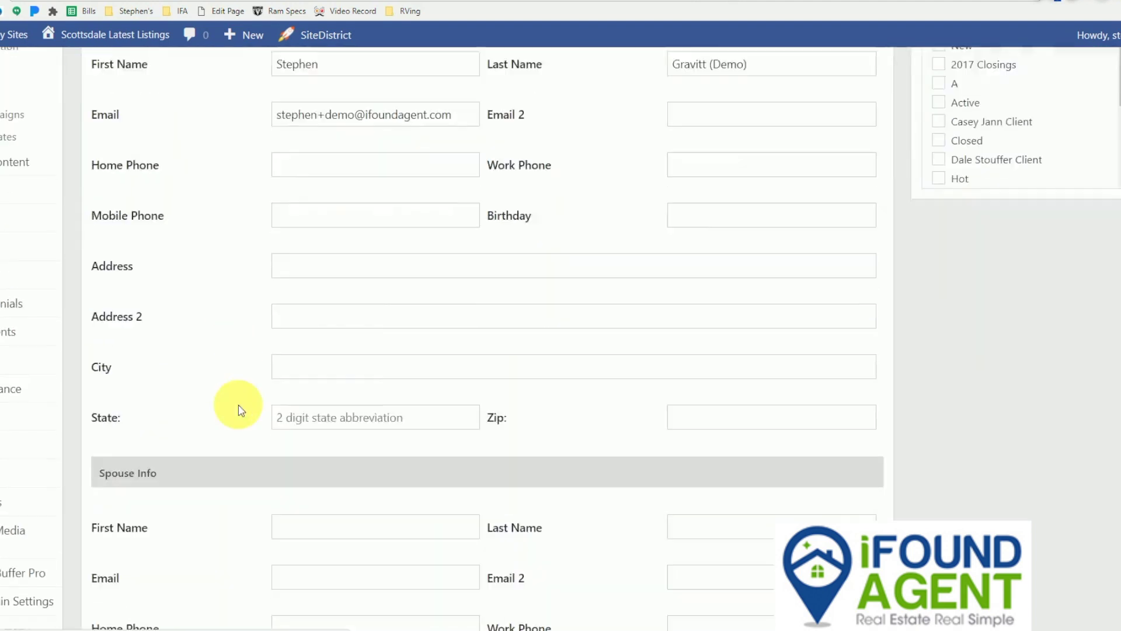
scroll(241, 411, down, 10)
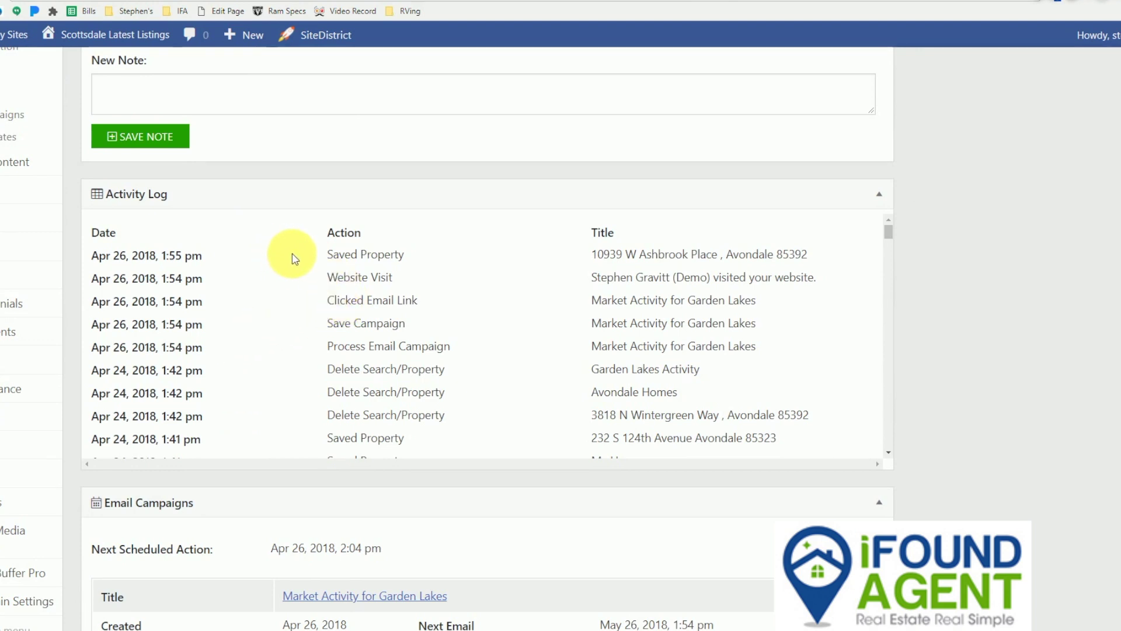
drag(325, 254, 420, 255)
click(348, 286)
drag(344, 278, 389, 279)
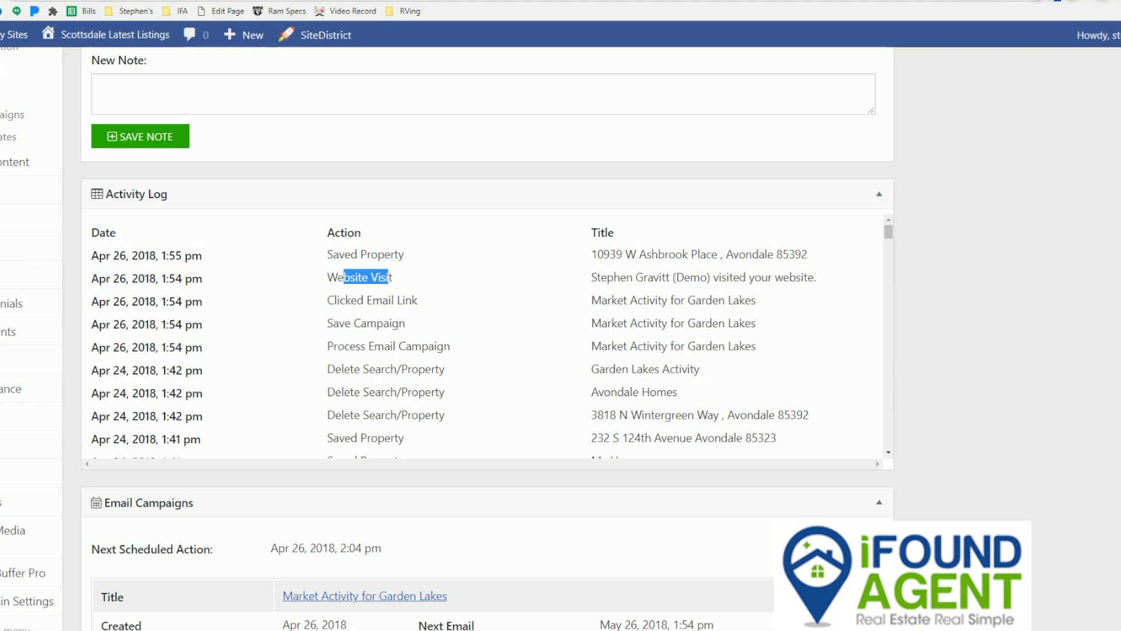
Switch to the PowerPoint presentation, view the "What can you do next?" slide, and show the closing "Thank you!" slide.
key(ctrl+Tab)
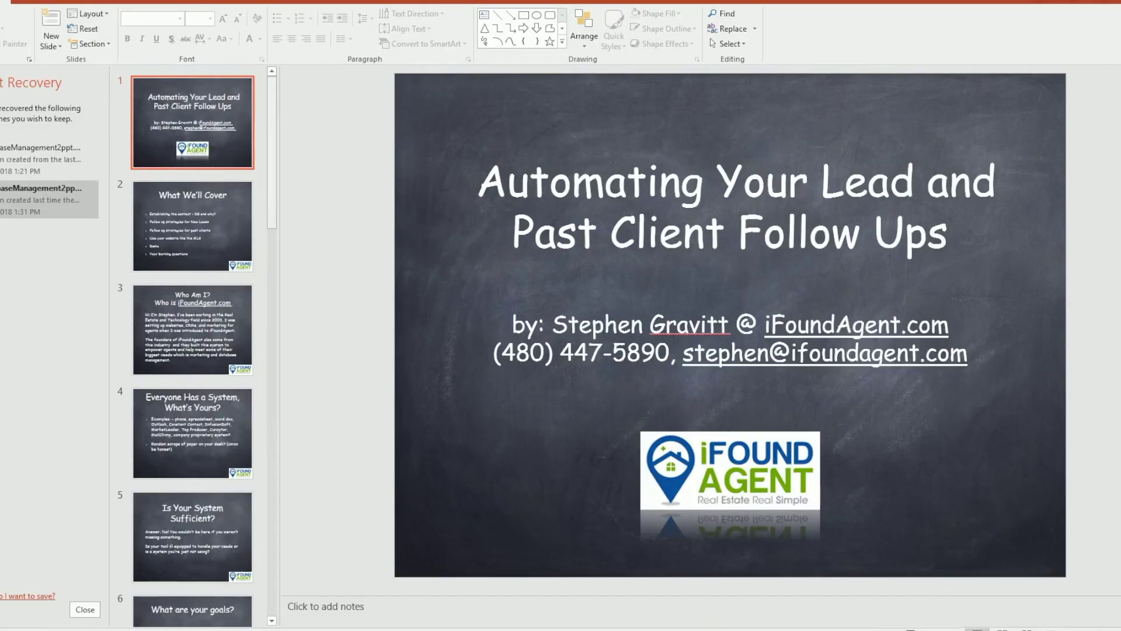
scroll(239, 386, down, 10)
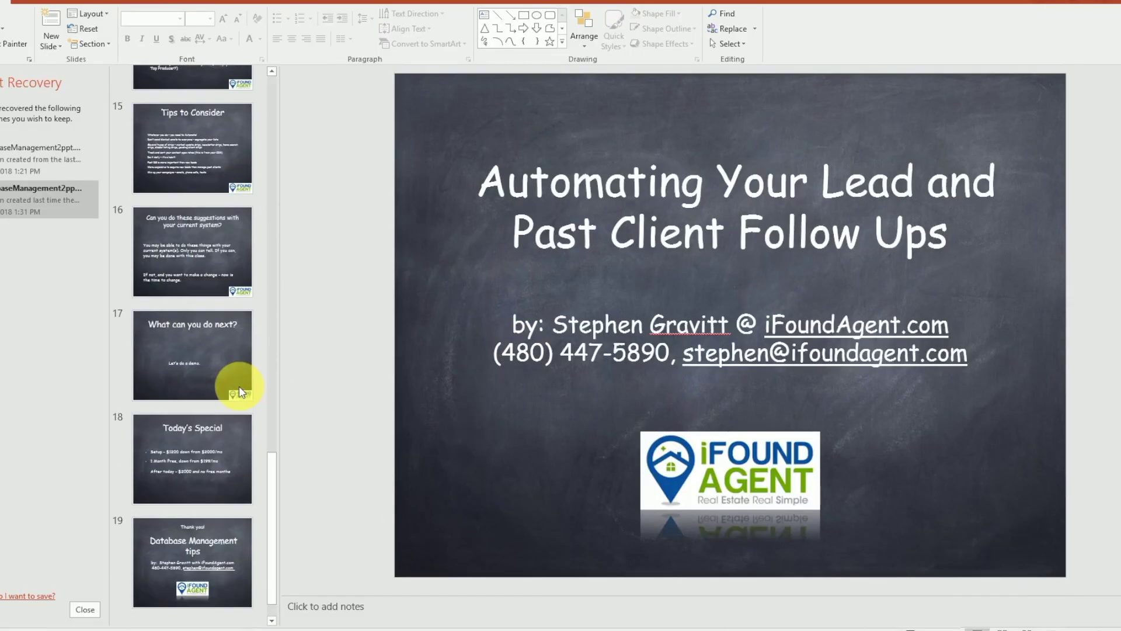
click(194, 452)
click(194, 360)
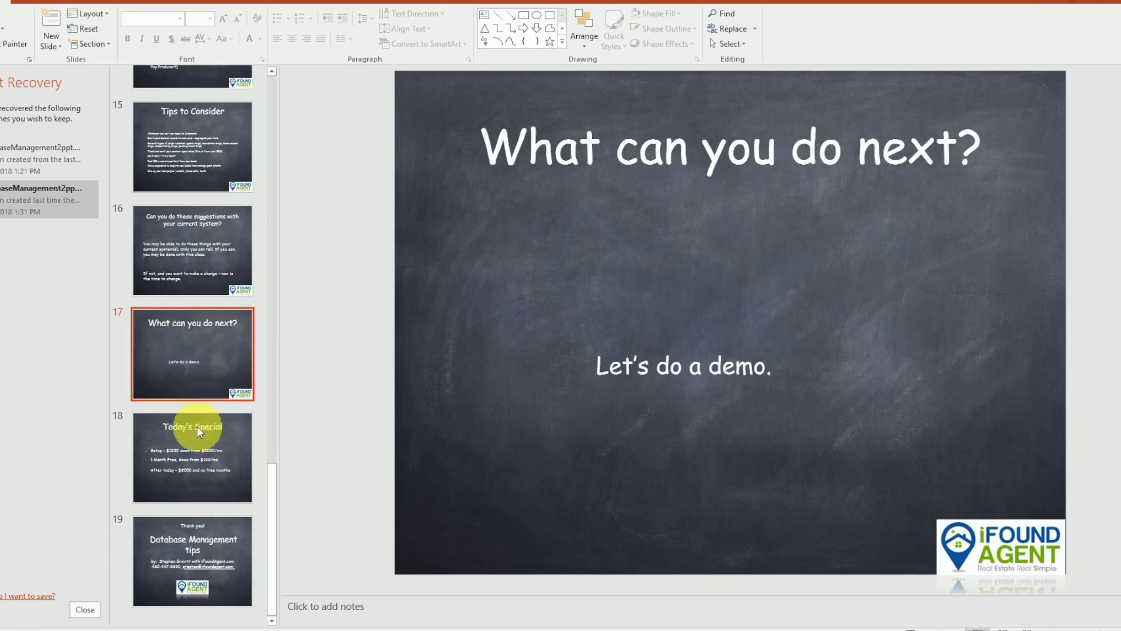
click(193, 533)
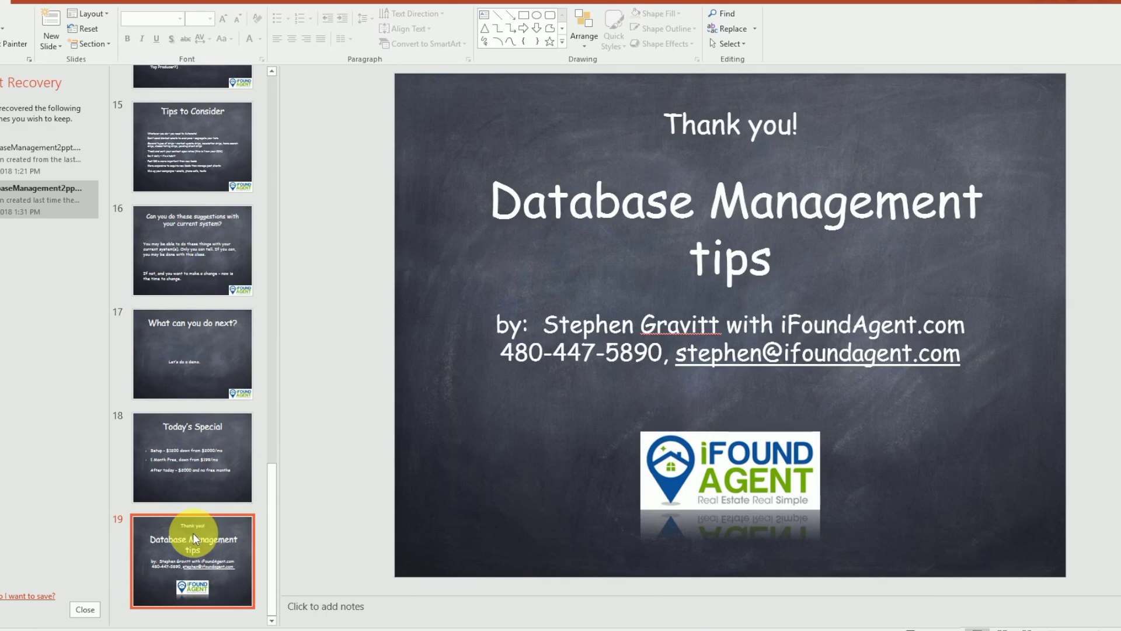